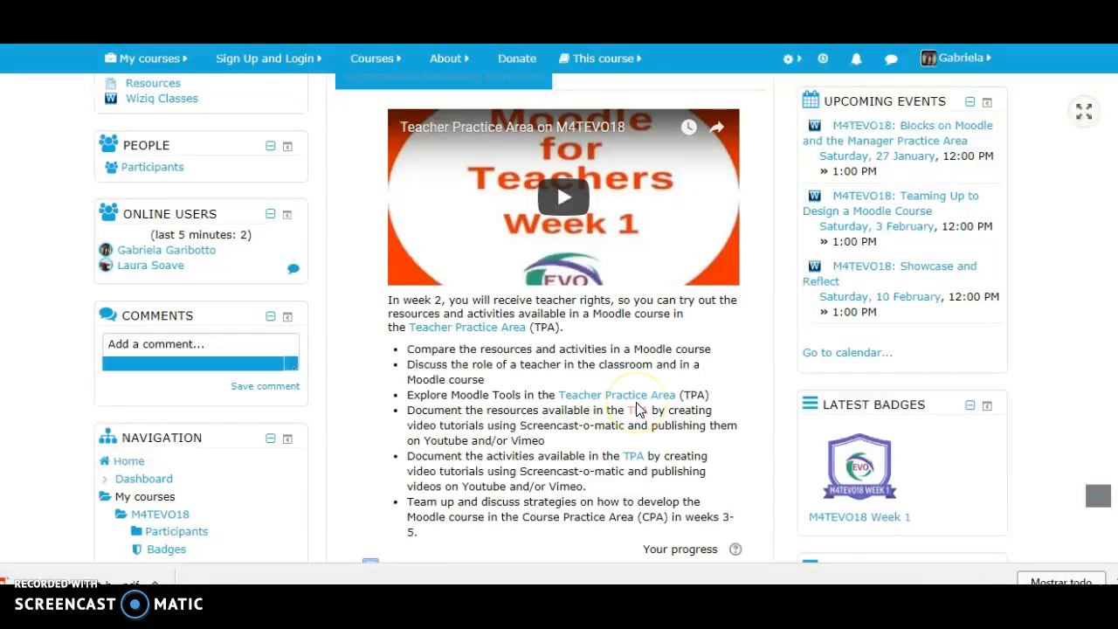
- Open the Teacher Practice Area course from the week 2 instructions and enable editing on Topic 6
{"action": "left_click", "coordinate": [638, 410]}
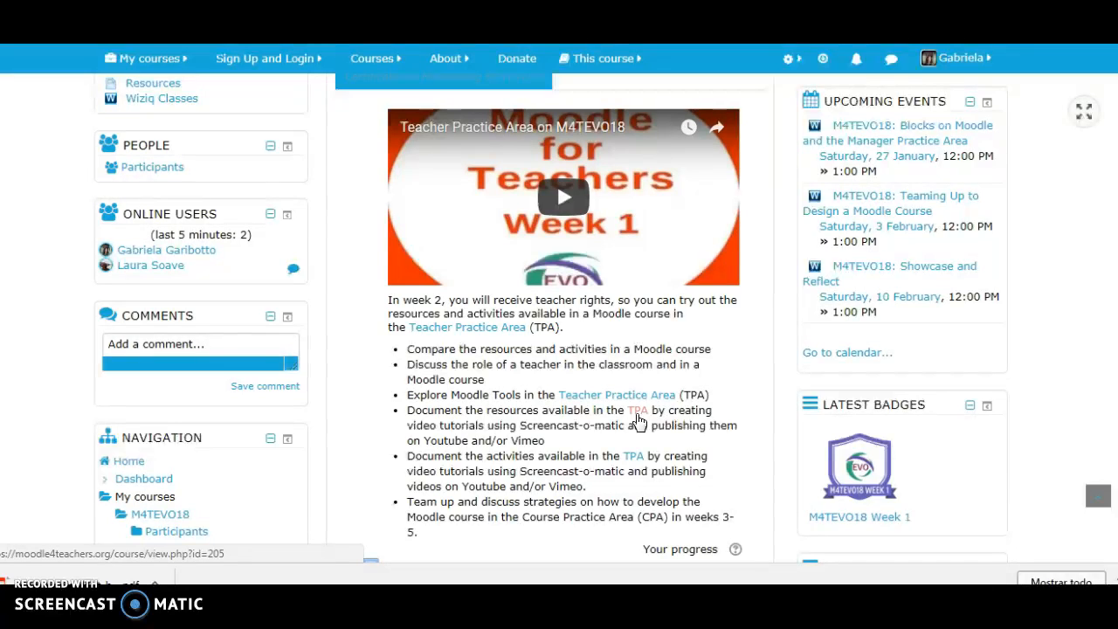
{"action": "left_click", "coordinate": [638, 413]}
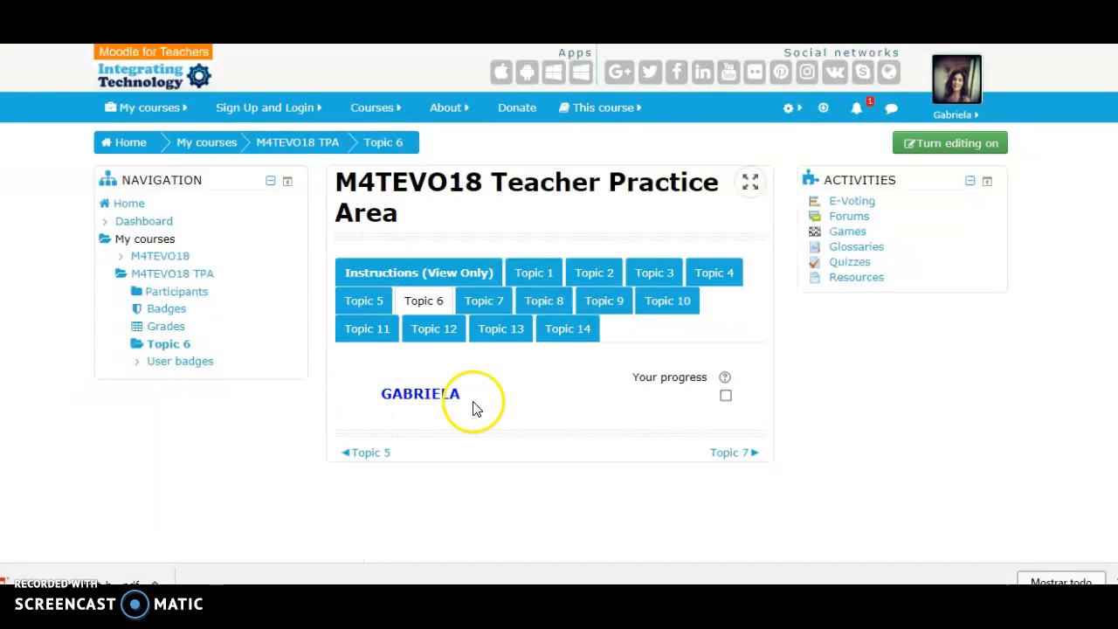
{"action": "left_click", "coordinate": [946, 158]}
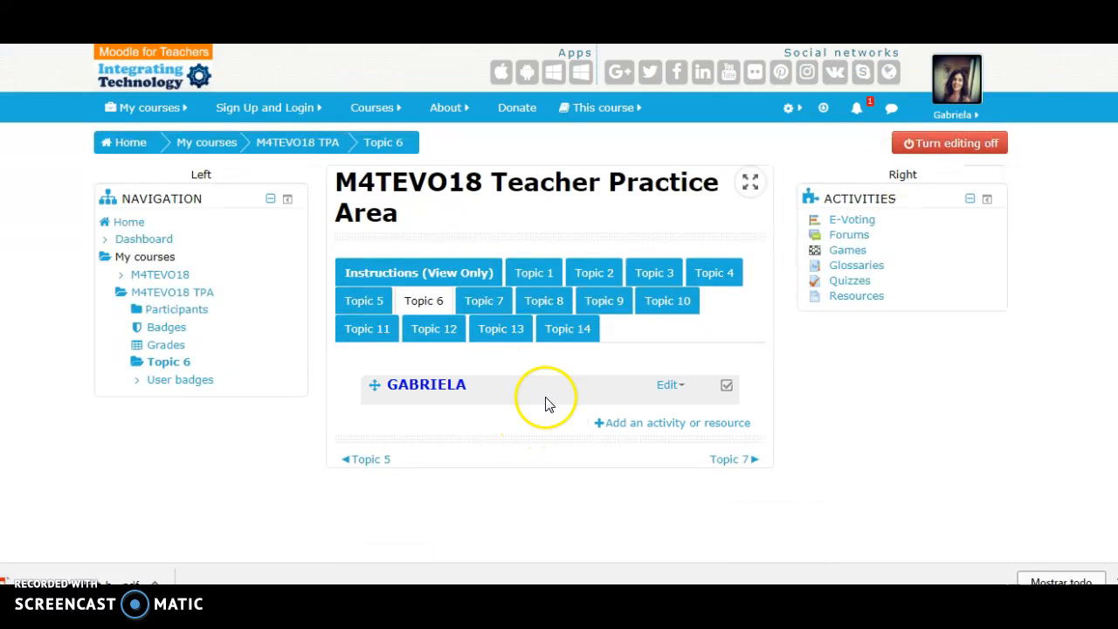
- Start adding a new Book resource to Topic 6
{"action": "left_click", "coordinate": [628, 428]}
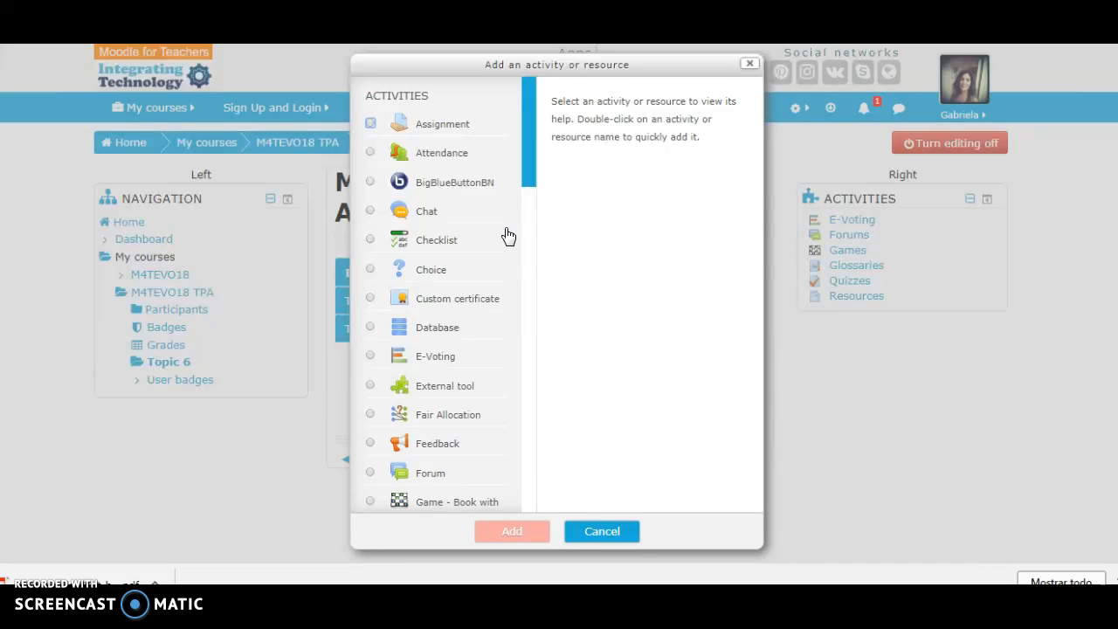
{"action": "left_click_drag", "start_coordinate": [531, 167], "coordinate": [533, 511]}
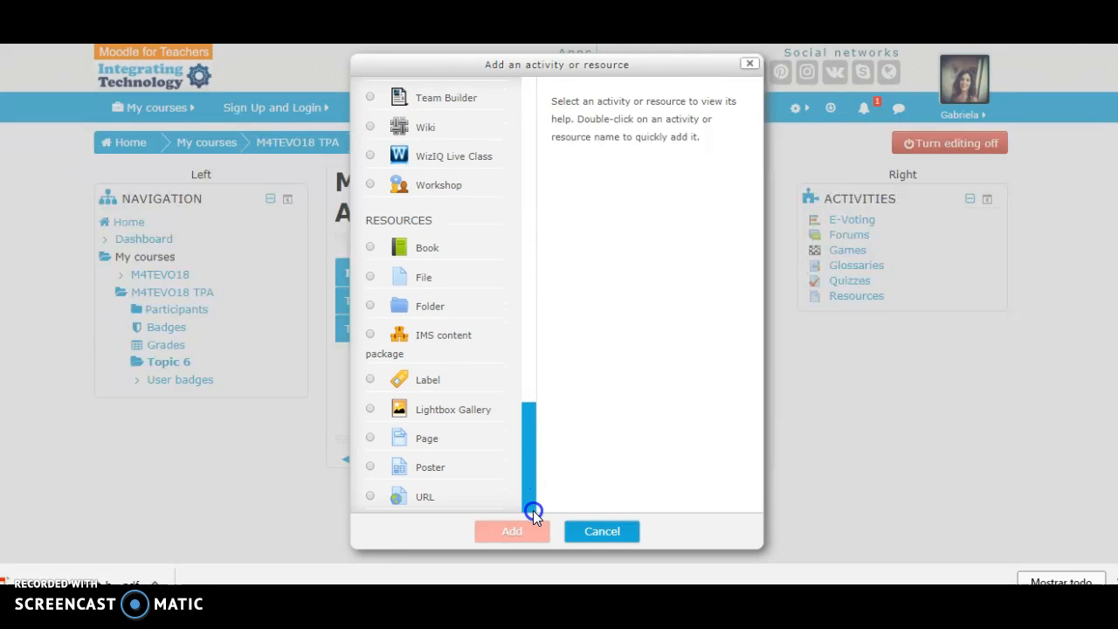
{"action": "left_click", "coordinate": [370, 248]}
{"action": "left_click", "coordinate": [370, 276]}
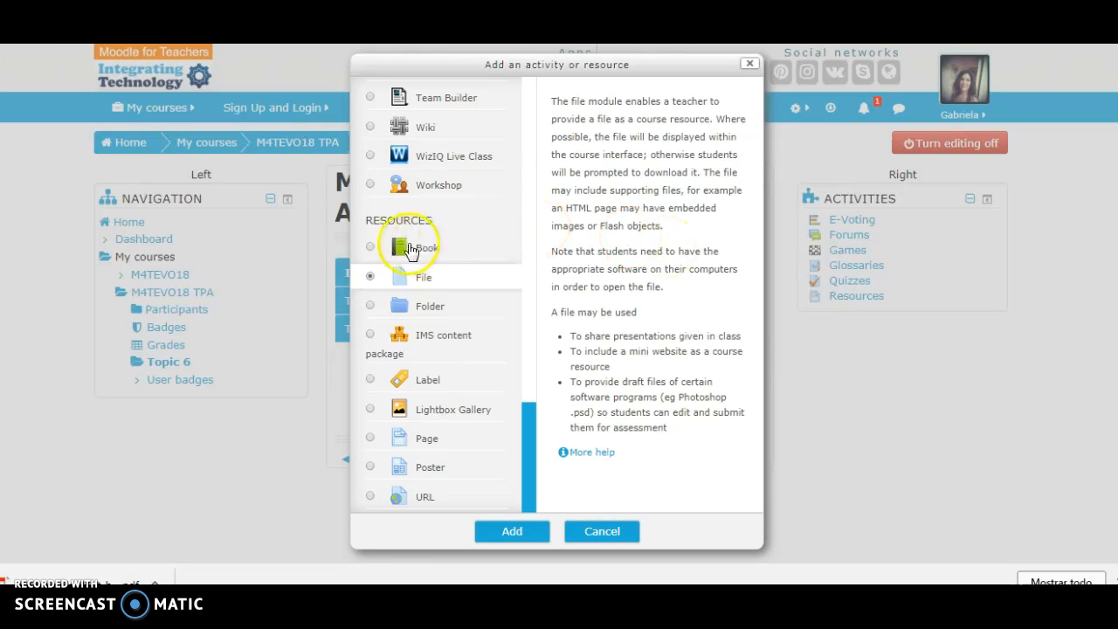
{"action": "left_click", "coordinate": [371, 249]}
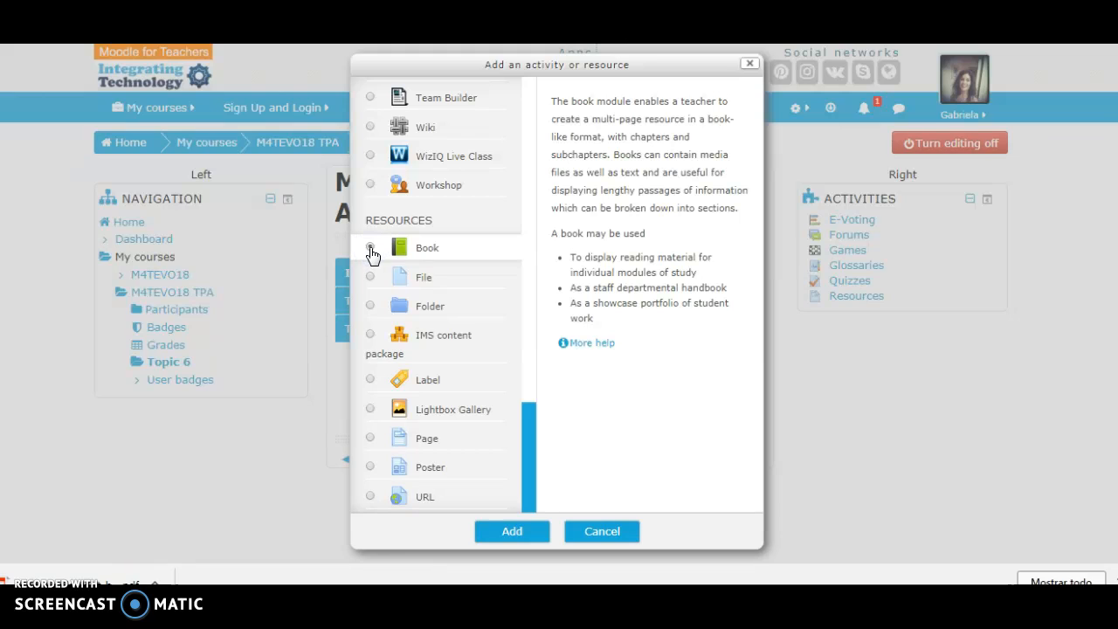
{"action": "left_click", "coordinate": [455, 260]}
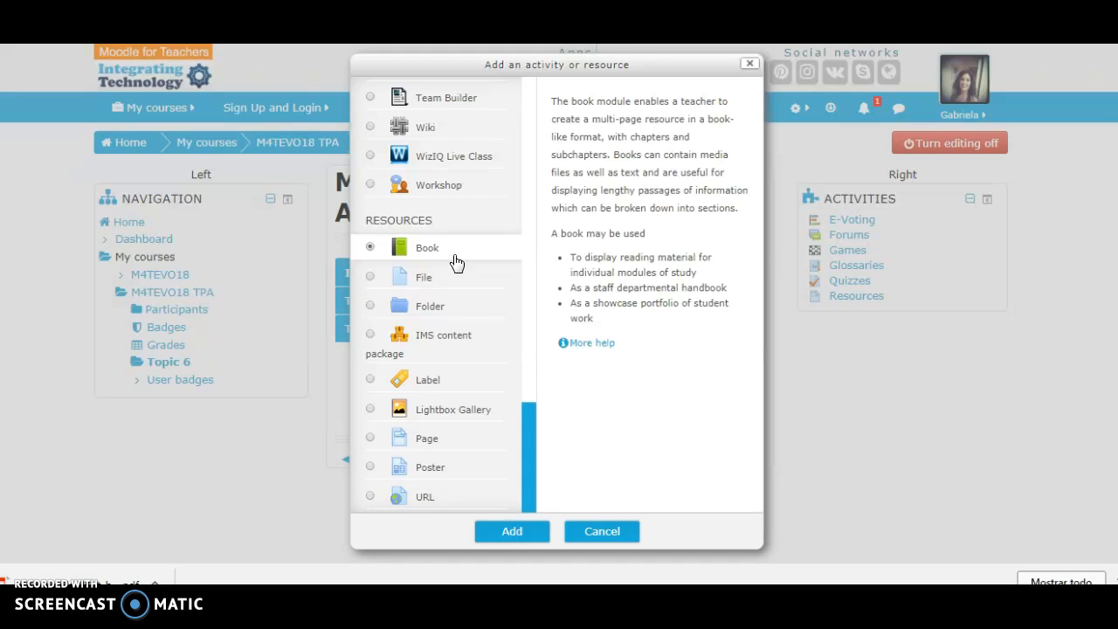
{"action": "left_click", "coordinate": [539, 270]}
{"action": "left_click", "coordinate": [512, 533]}
{"action": "left_click", "coordinate": [512, 531]}
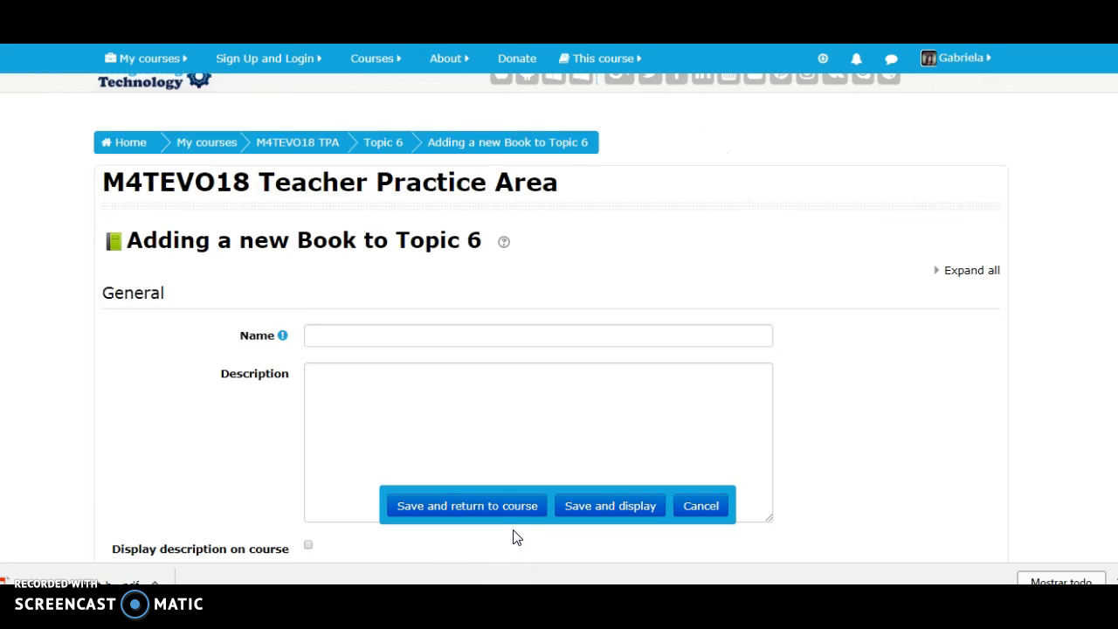
- Name the book "BLENDED LEARNING" and enter the description "This book will offer you an overview of blended learning"
{"action": "left_click", "coordinate": [508, 338]}
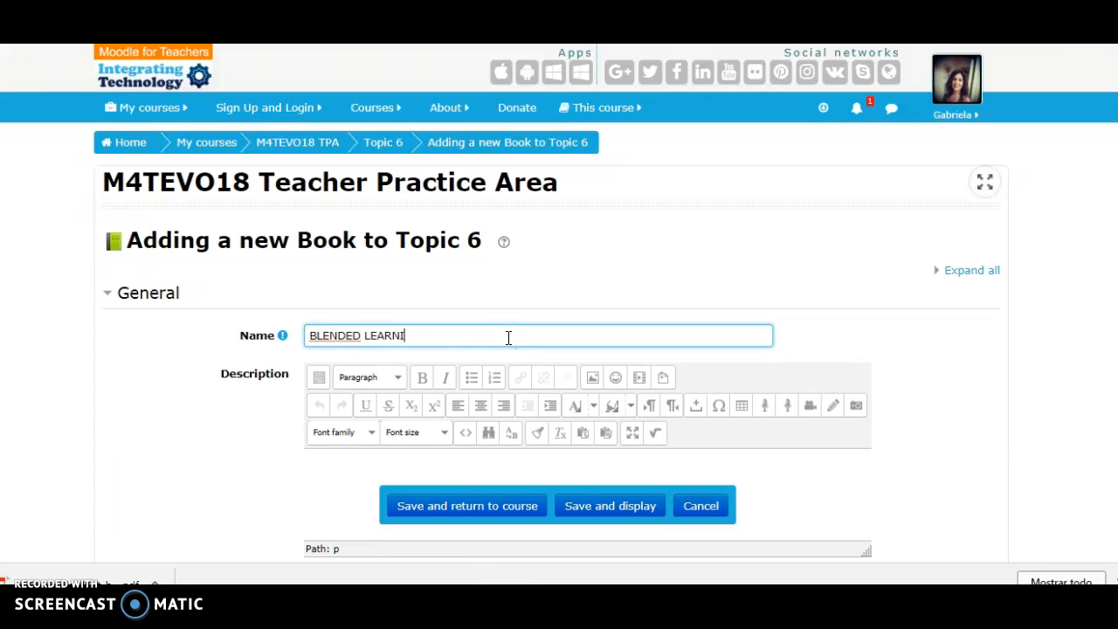
{"action": "left_click", "coordinate": [352, 465]}
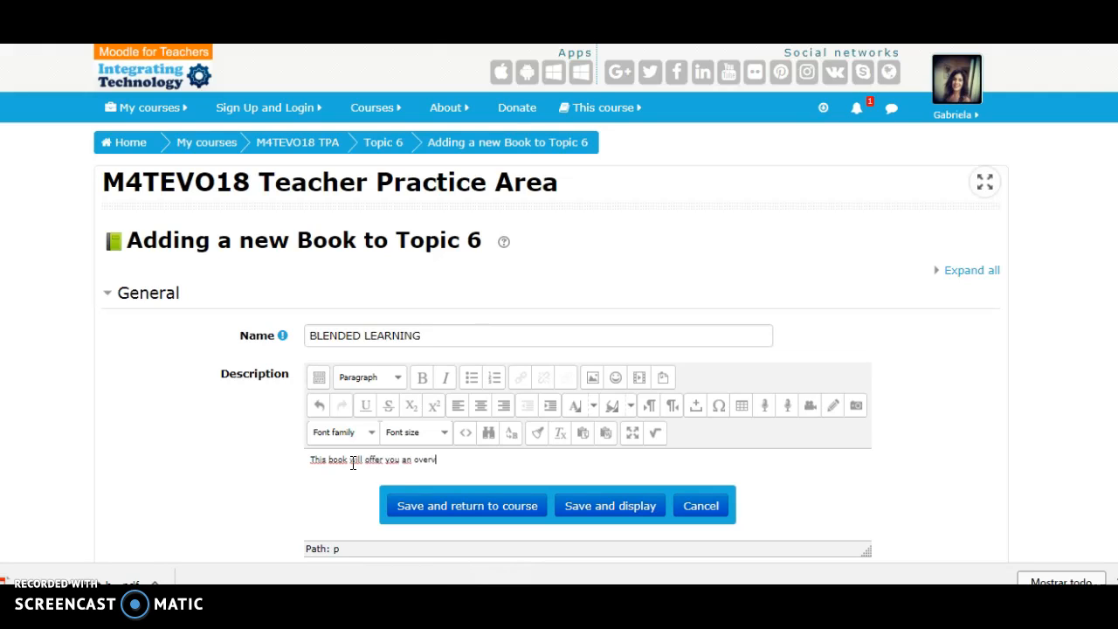
{"action": "type", "text": "of blended learning"}
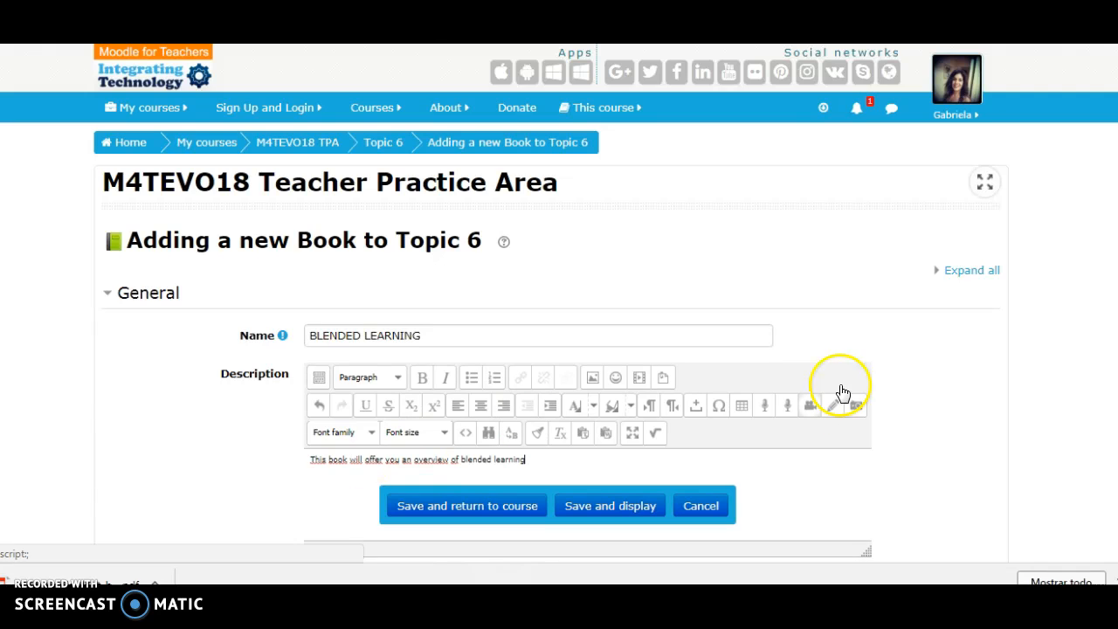
- Enable displaying the book's description on the course page
{"action": "scroll", "coordinate": [559, 350], "scroll_direction": "down", "scroll_amount": 2}
{"action": "scroll", "coordinate": [766, 362], "scroll_direction": "down", "scroll_amount": 2}
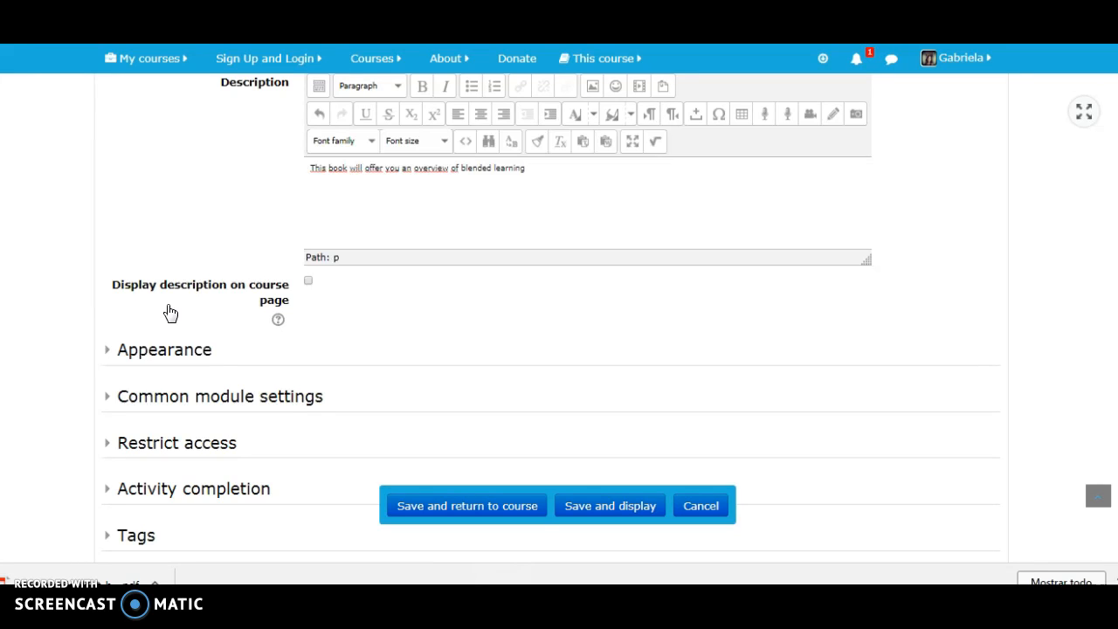
{"action": "left_click", "coordinate": [310, 284]}
- Set the book's style of navigation to Text and keep the chapter formatting as Numbers
{"action": "left_click", "coordinate": [105, 353]}
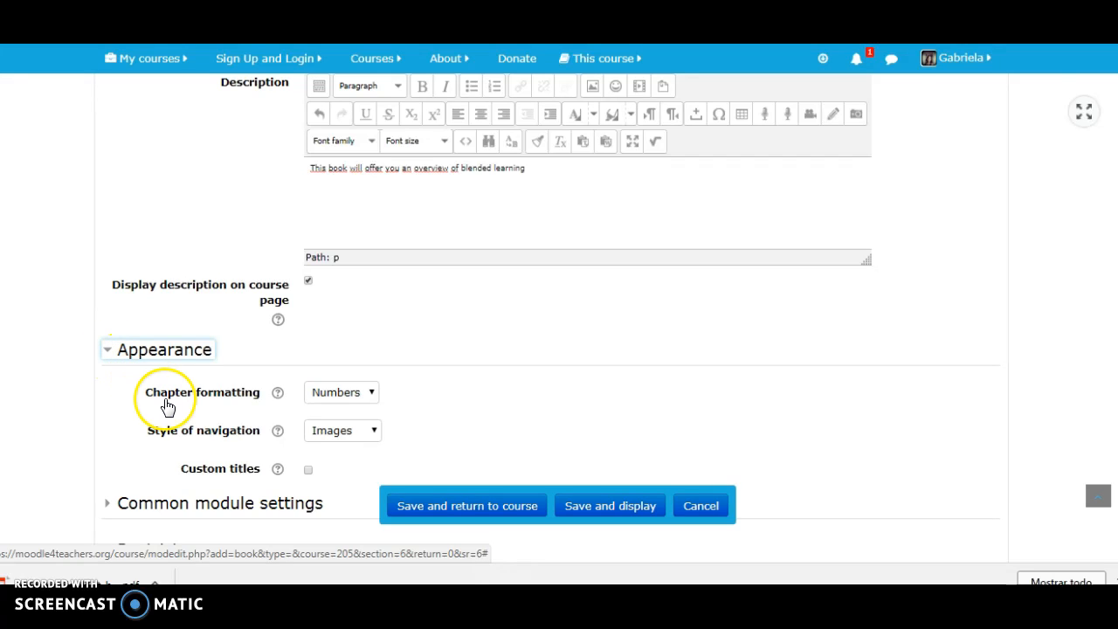
{"action": "left_click", "coordinate": [372, 393]}
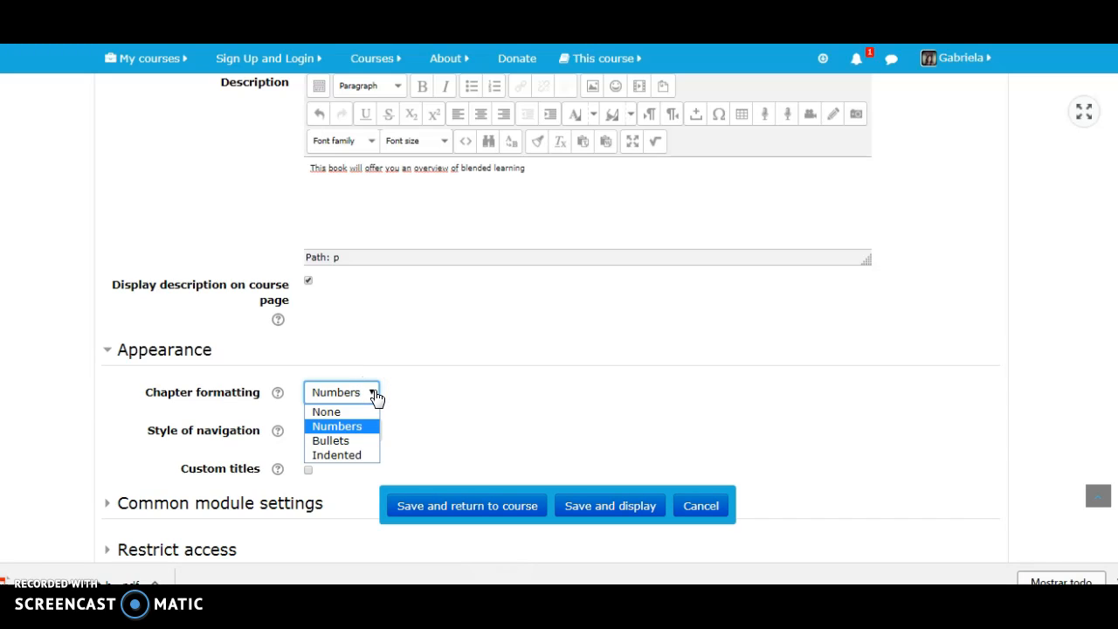
{"action": "left_click", "coordinate": [376, 396]}
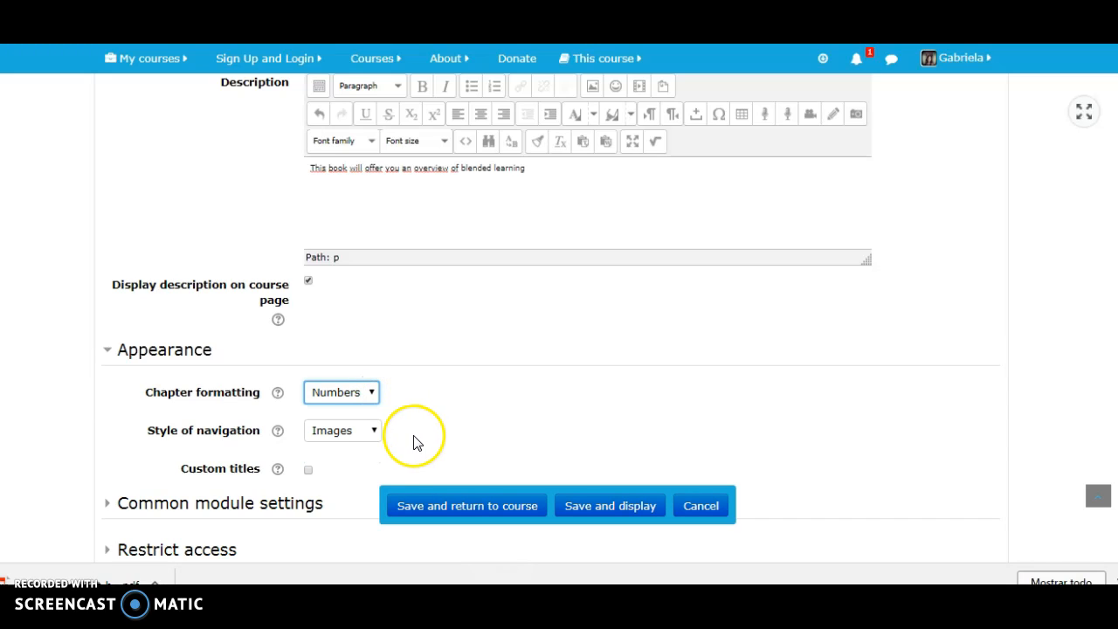
{"action": "left_click", "coordinate": [374, 437]}
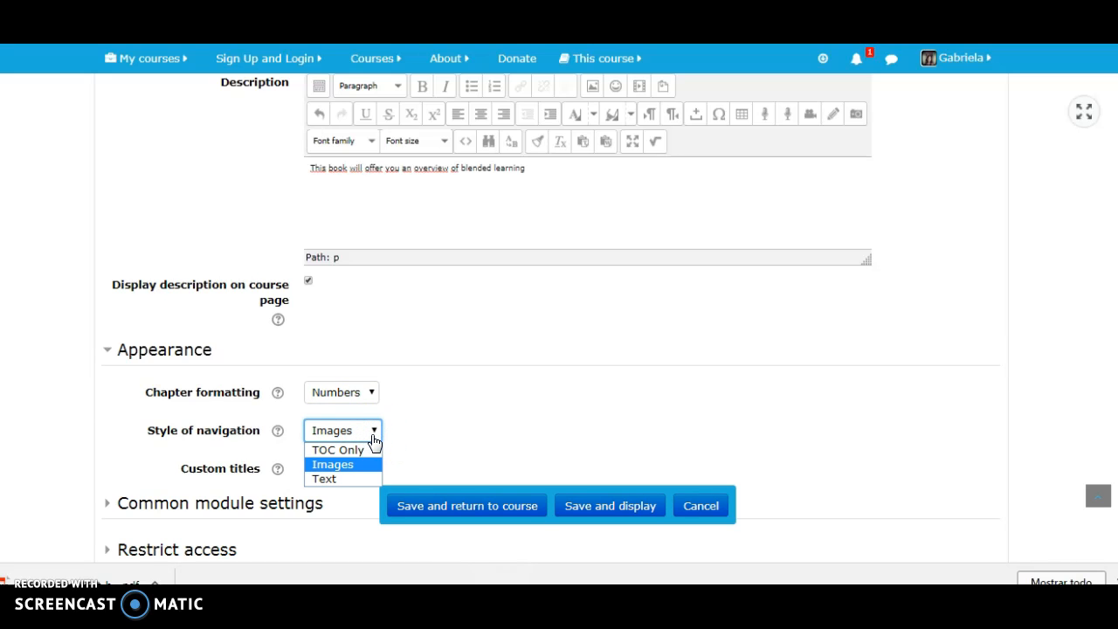
{"action": "left_click", "coordinate": [331, 479]}
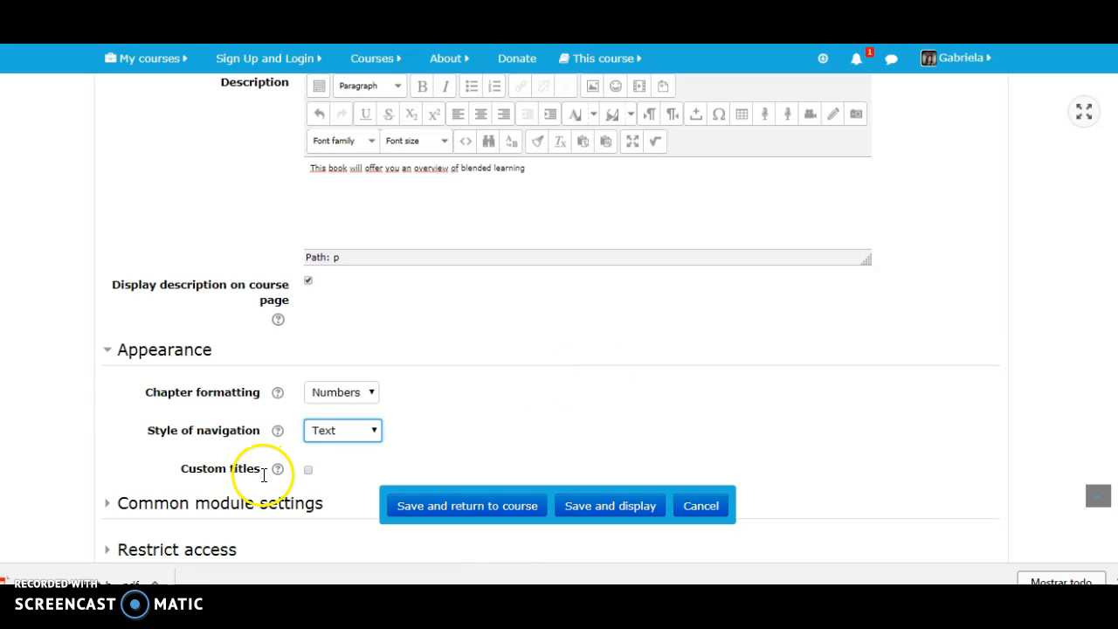
{"action": "left_click", "coordinate": [105, 354]}
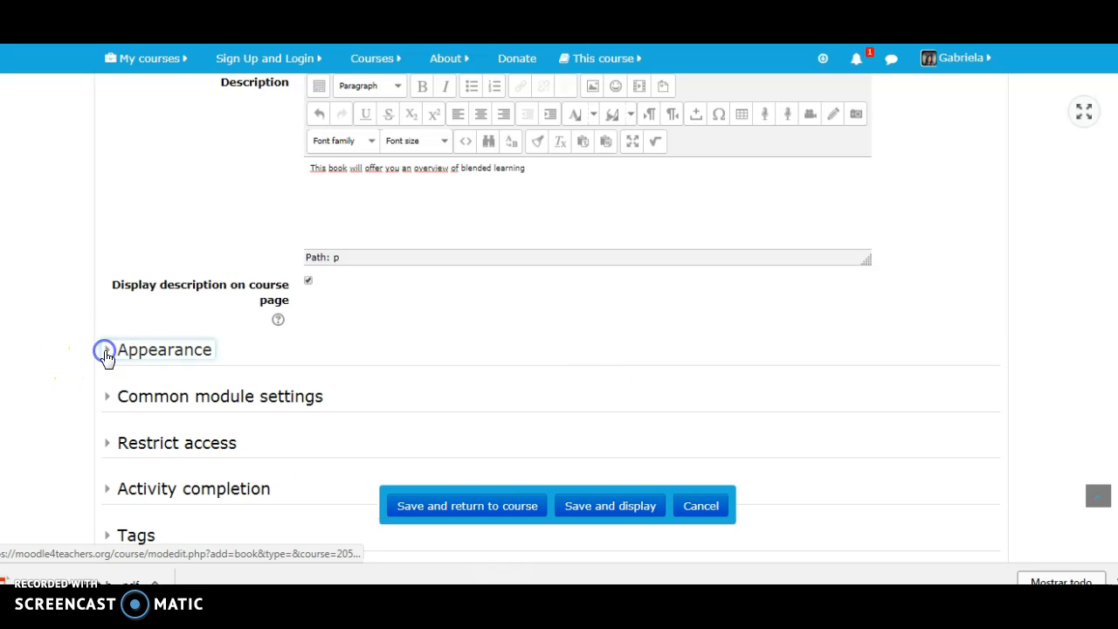
- Review the book's availability options in the common module settings
{"action": "left_click", "coordinate": [107, 399]}
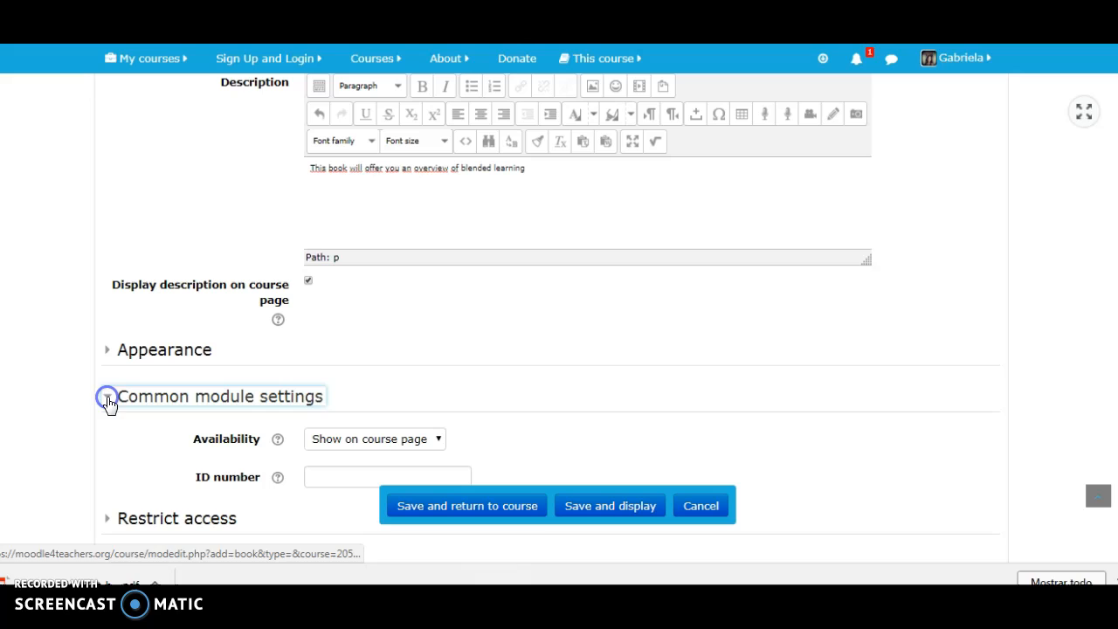
{"action": "left_click", "coordinate": [439, 440]}
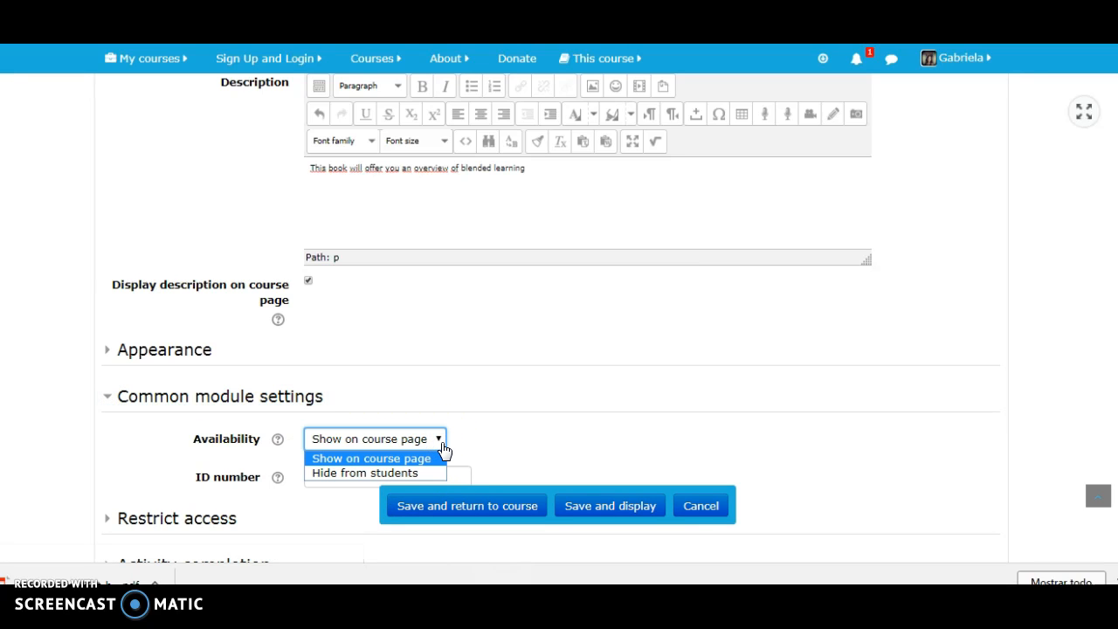
{"action": "left_click", "coordinate": [319, 524]}
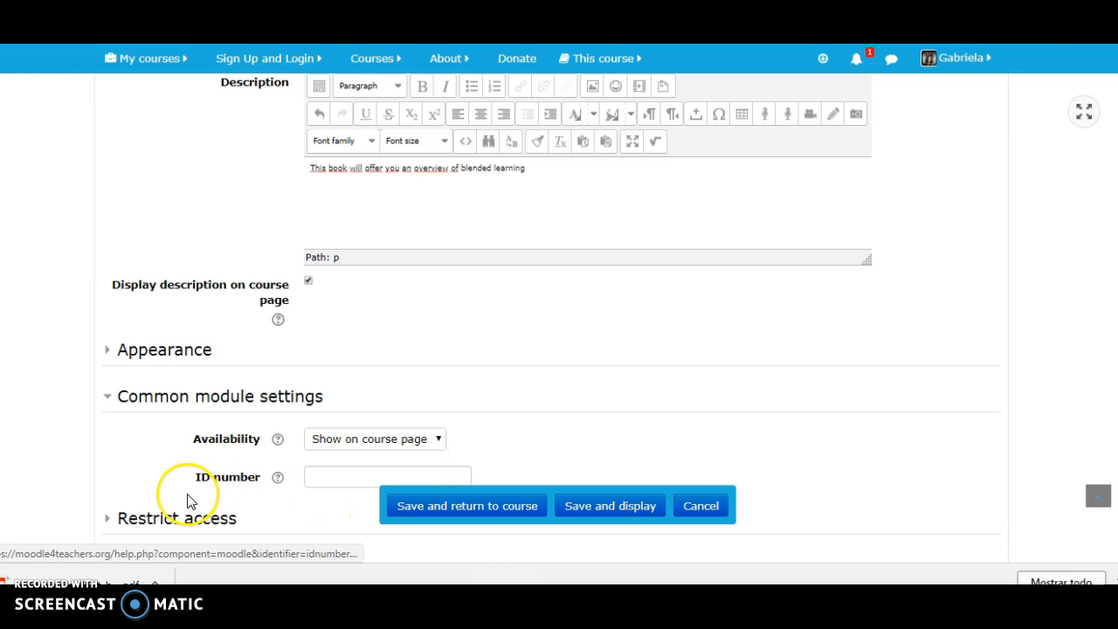
{"action": "left_click", "coordinate": [108, 397]}
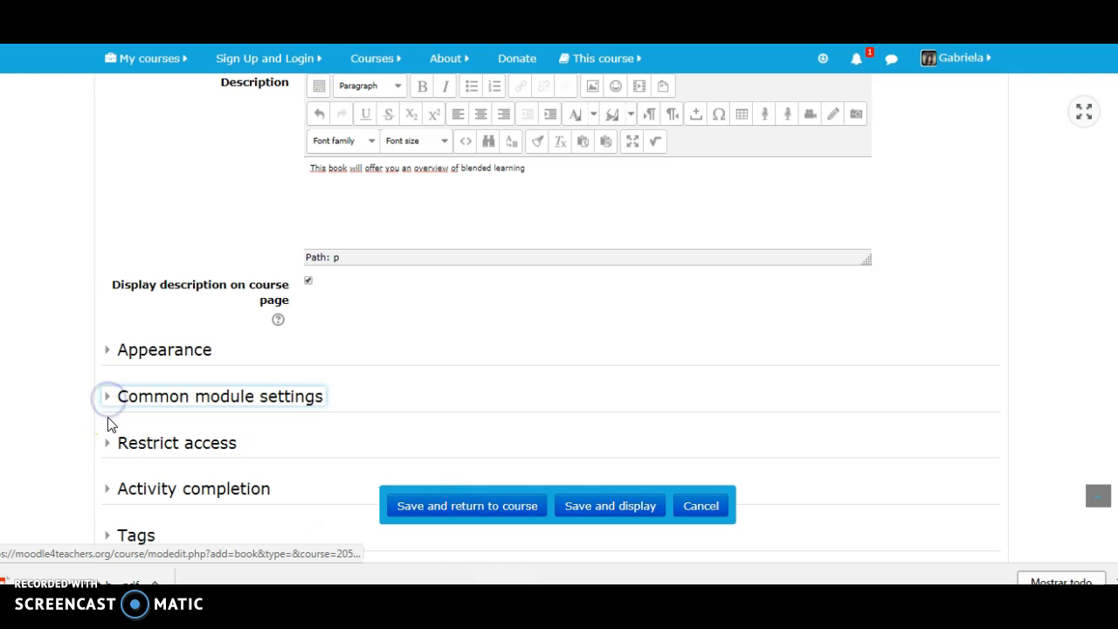
- Review the types of access restriction that can be added to the book, without adding one
{"action": "left_click", "coordinate": [110, 443]}
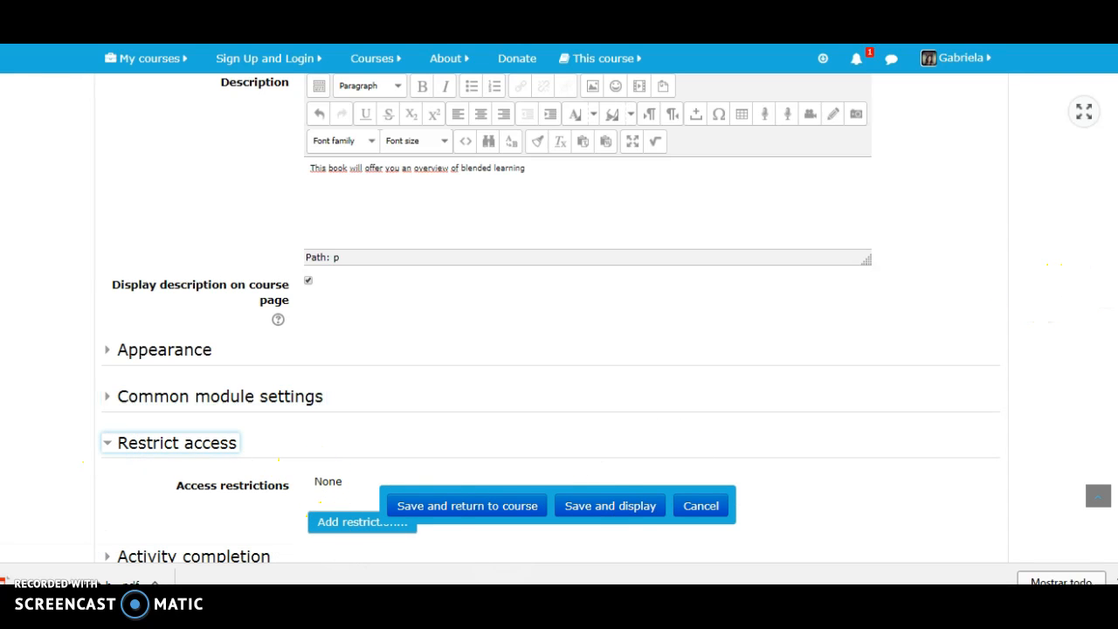
{"action": "scroll", "coordinate": [1110, 288], "scroll_direction": "down", "scroll_amount": 1}
{"action": "scroll", "coordinate": [559, 315], "scroll_direction": "down", "scroll_amount": 3}
{"action": "left_click", "coordinate": [363, 378]}
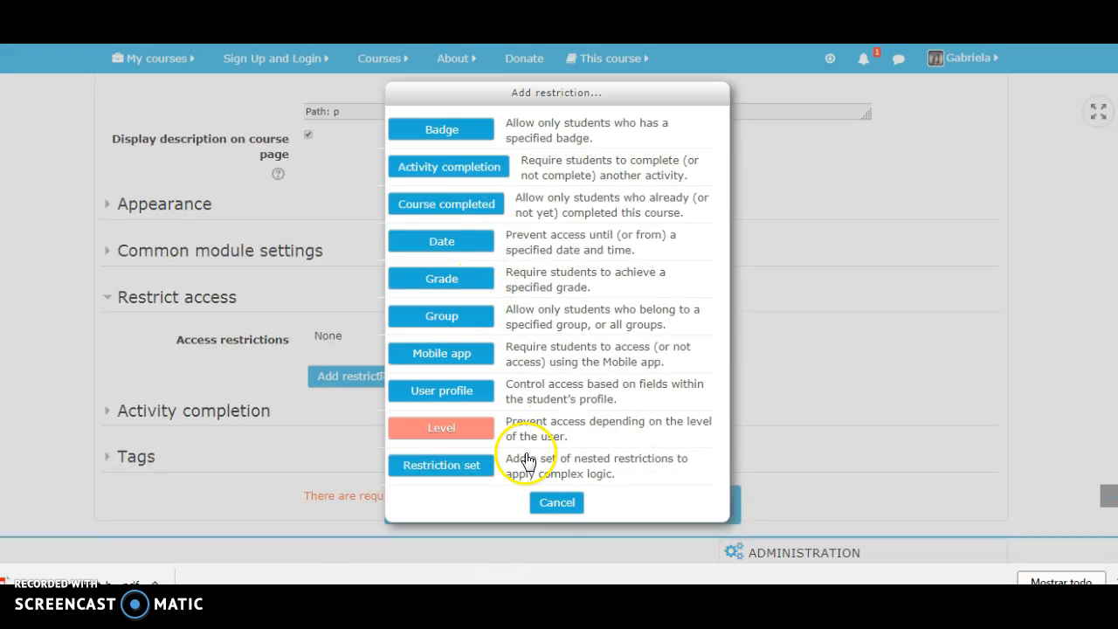
{"action": "left_click", "coordinate": [559, 502]}
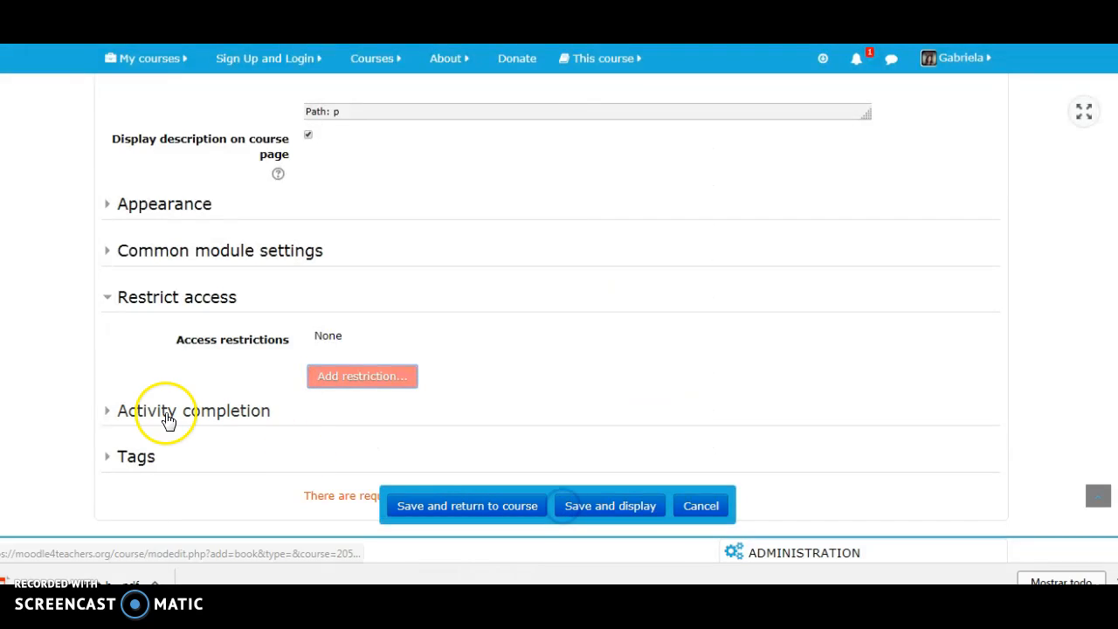
{"action": "left_click", "coordinate": [106, 296]}
- Review the completion tracking options in the book's activity completion settings
{"action": "left_click", "coordinate": [106, 345]}
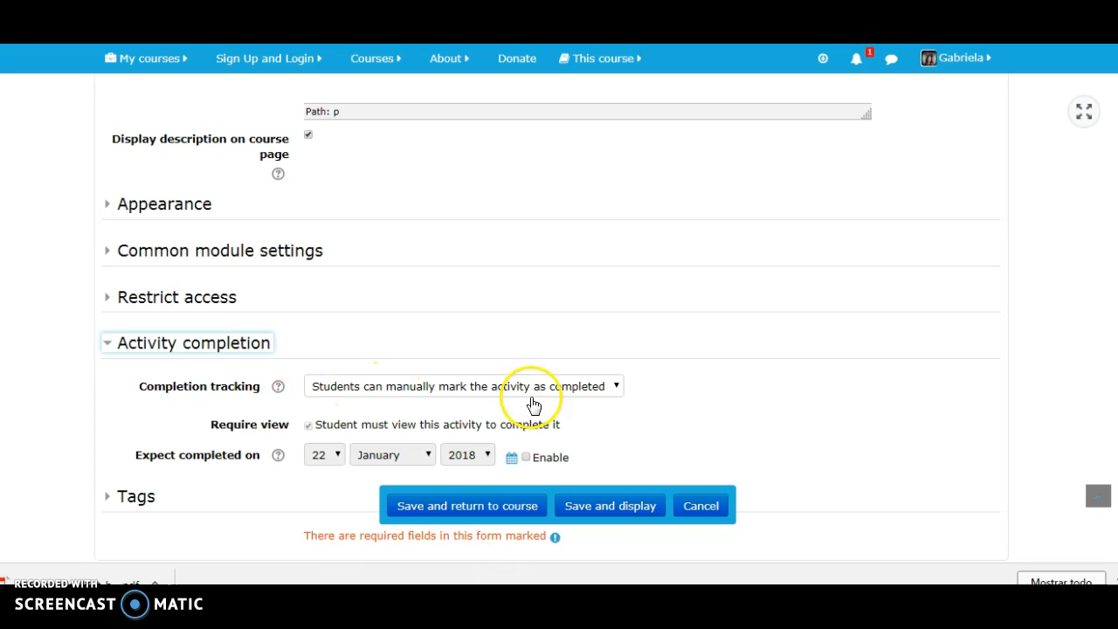
{"action": "left_click", "coordinate": [617, 393]}
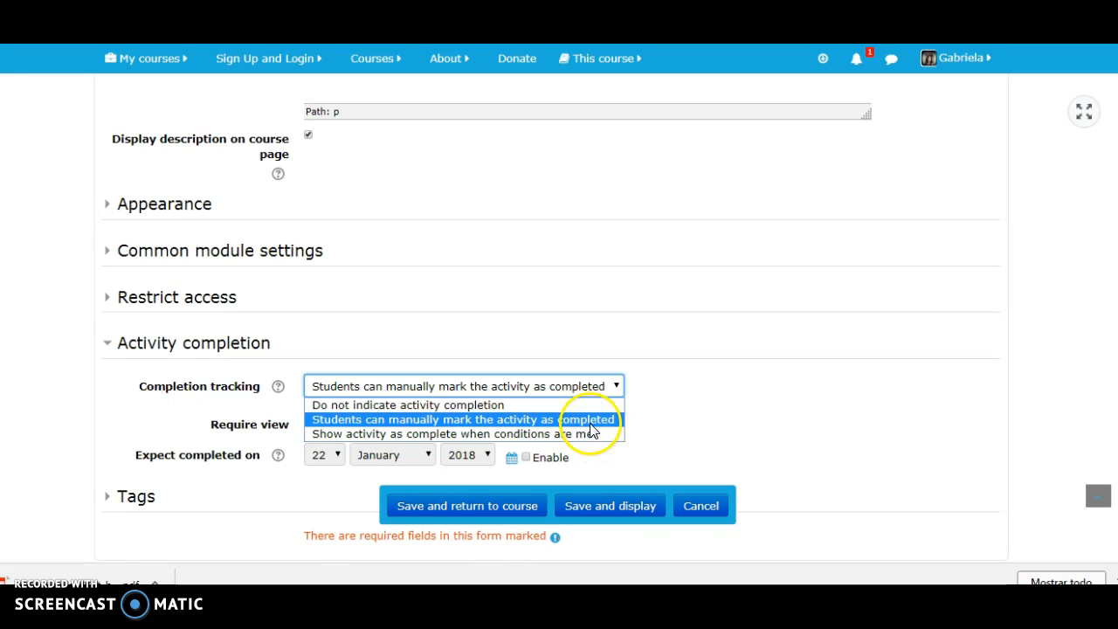
{"action": "left_click", "coordinate": [677, 404]}
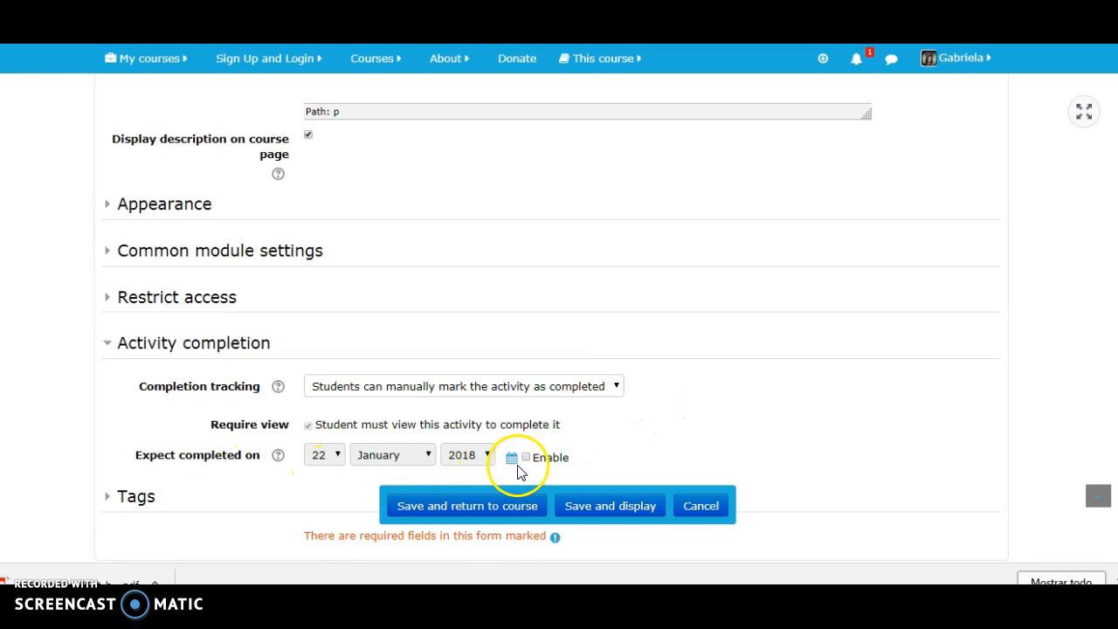
{"action": "left_click", "coordinate": [105, 345]}
- Add the tag "blended learning" to the book, then save it and return to the course
{"action": "left_click", "coordinate": [107, 390]}
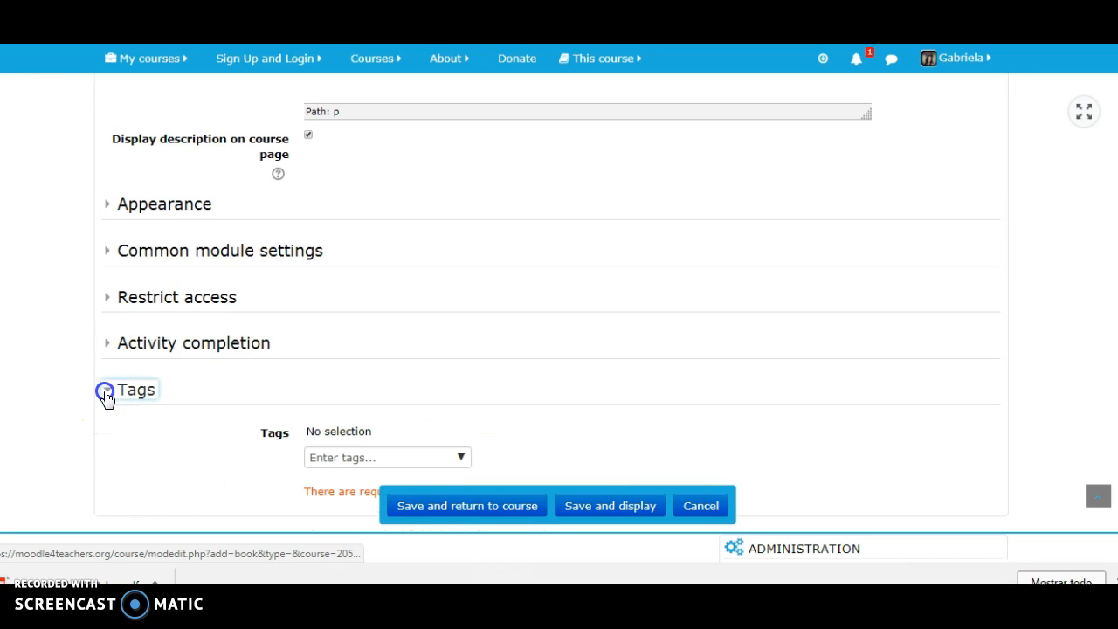
{"action": "left_click", "coordinate": [318, 454]}
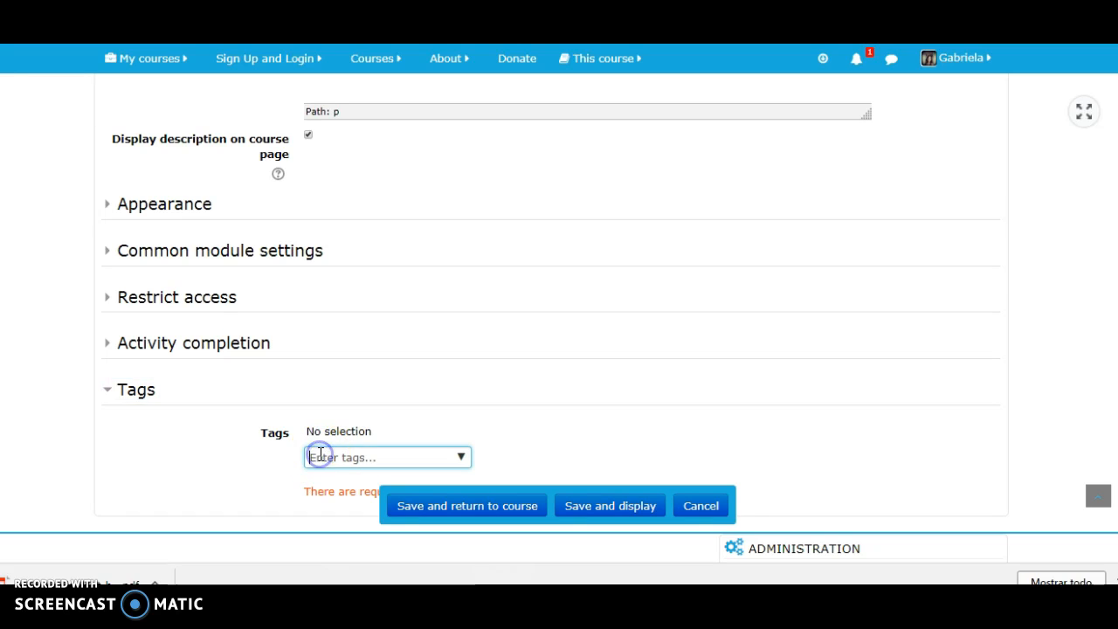
{"action": "type", "text": "blended learn"}
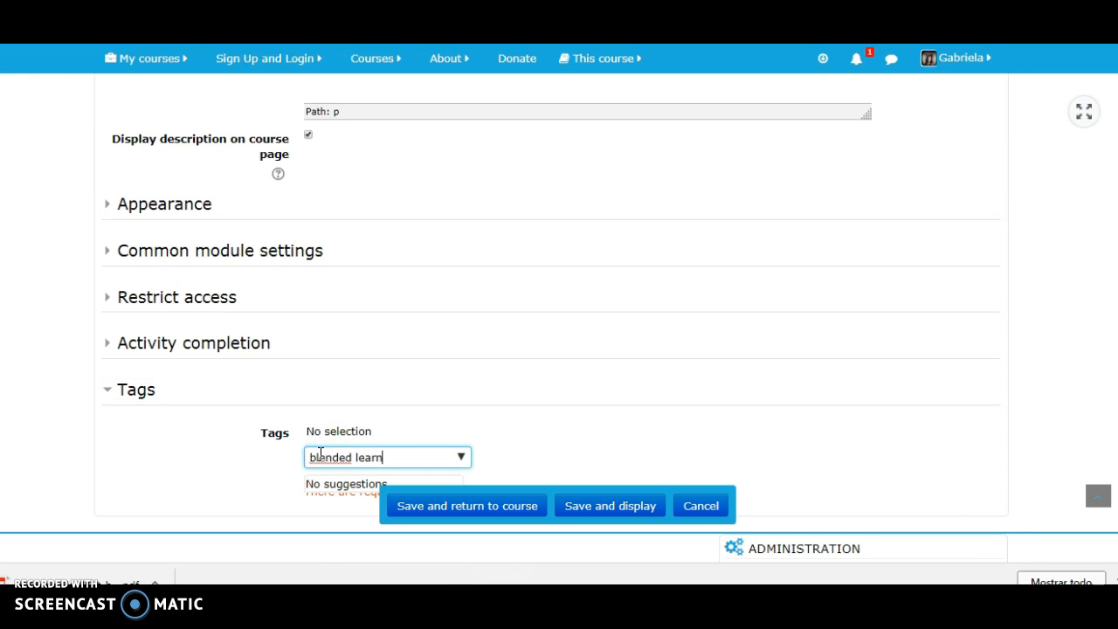
{"action": "type", "text": "ing"}
{"action": "key", "text": "Return"}
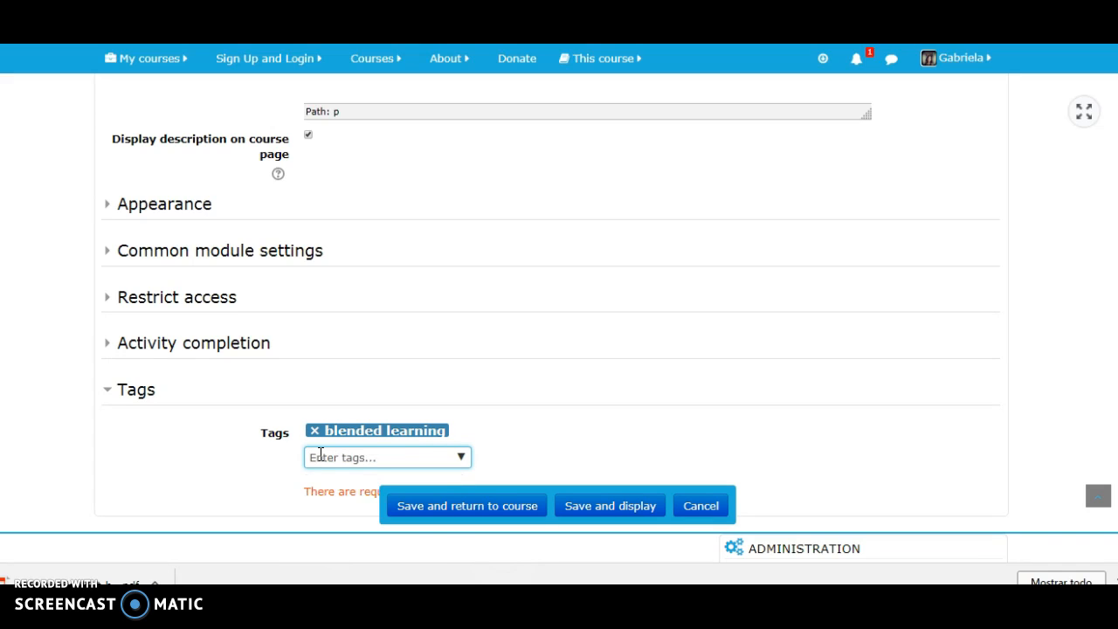
{"action": "left_click", "coordinate": [439, 515]}
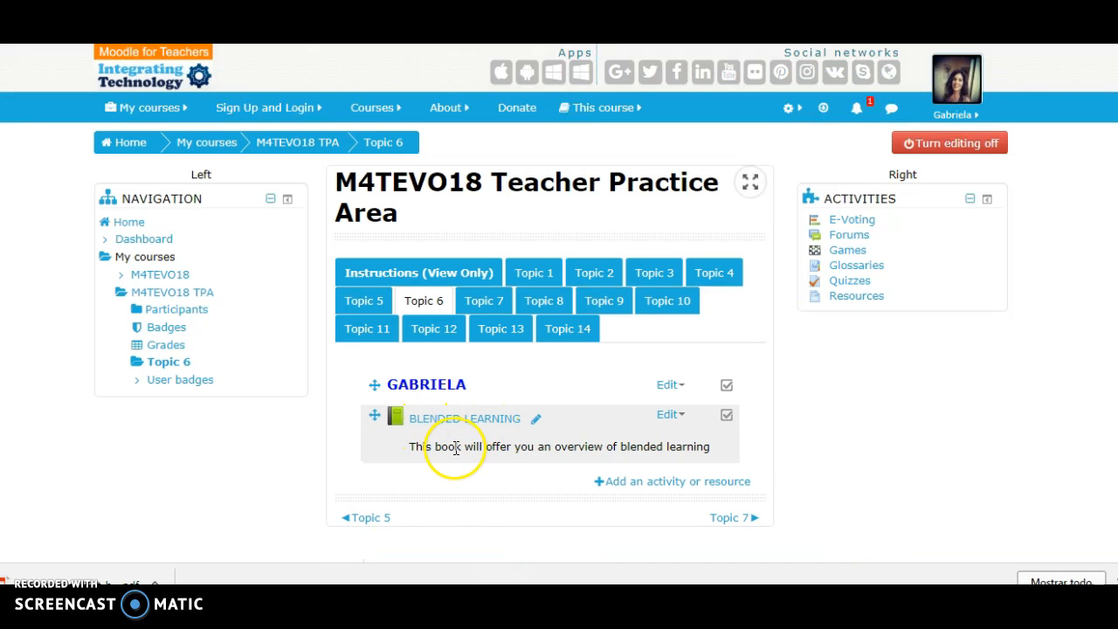
- Add a File resource to Topic 6 and name it "Teacher roles in blended learning"
{"action": "left_click", "coordinate": [638, 486]}
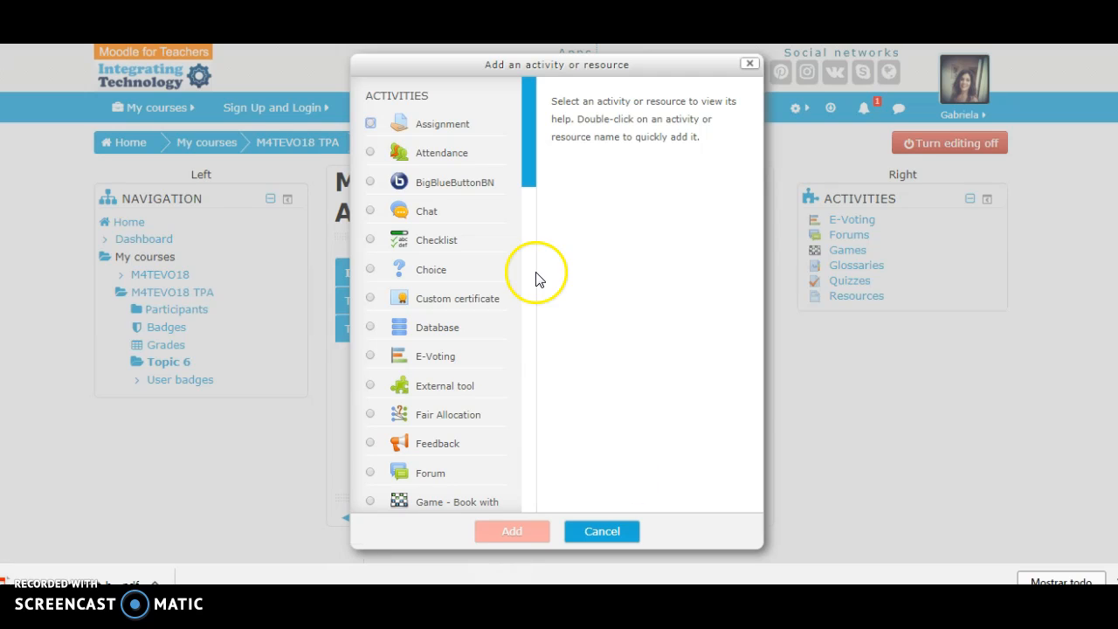
{"action": "left_click_drag", "start_coordinate": [523, 164], "coordinate": [542, 367]}
{"action": "left_click_drag", "start_coordinate": [525, 169], "coordinate": [532, 529]}
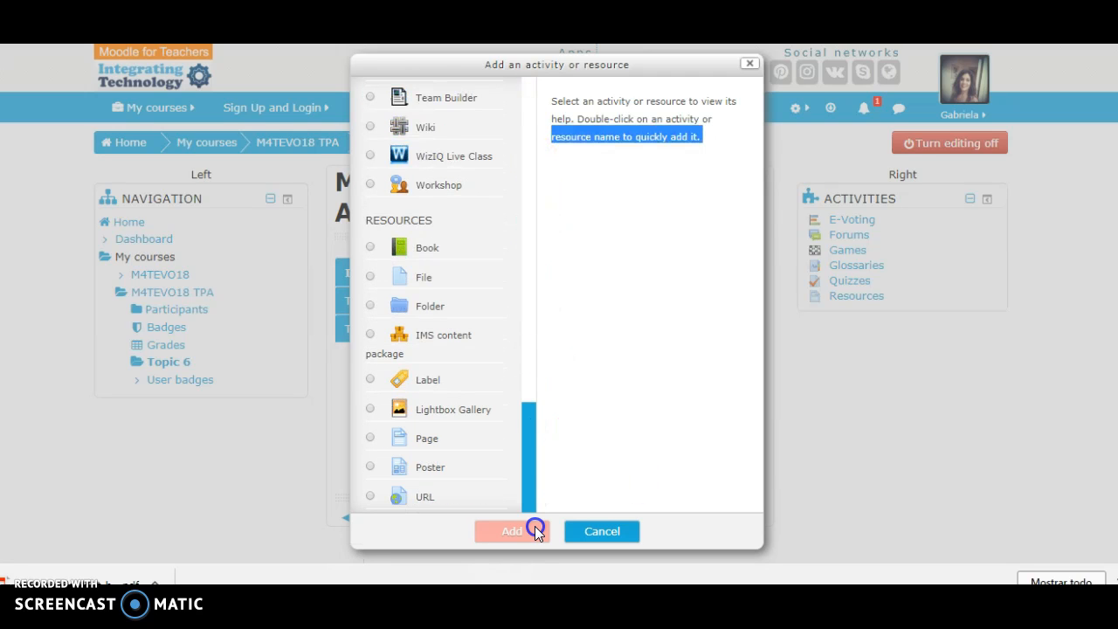
{"action": "left_click", "coordinate": [370, 278]}
{"action": "left_click", "coordinate": [512, 535]}
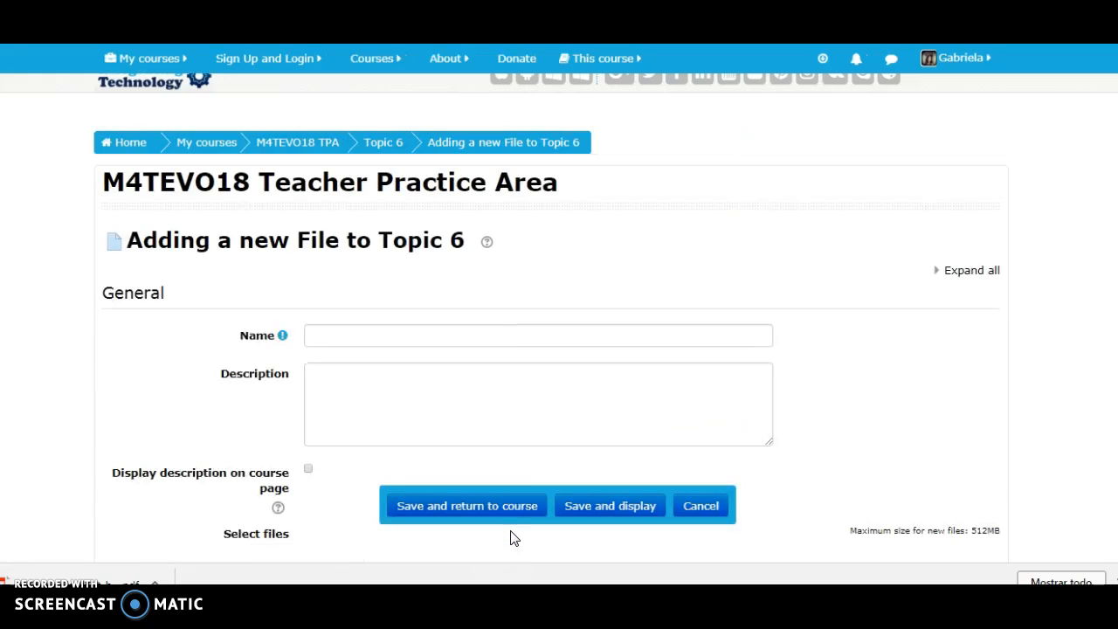
{"action": "left_click", "coordinate": [490, 337]}
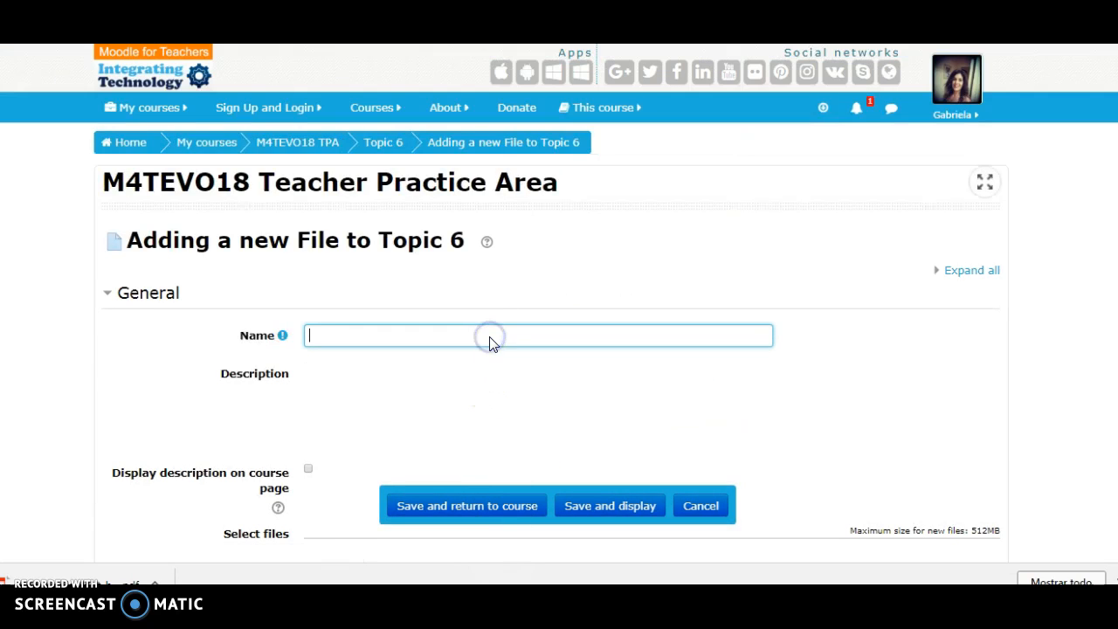
{"action": "type", "text": "Teacher roles in blended learning"}
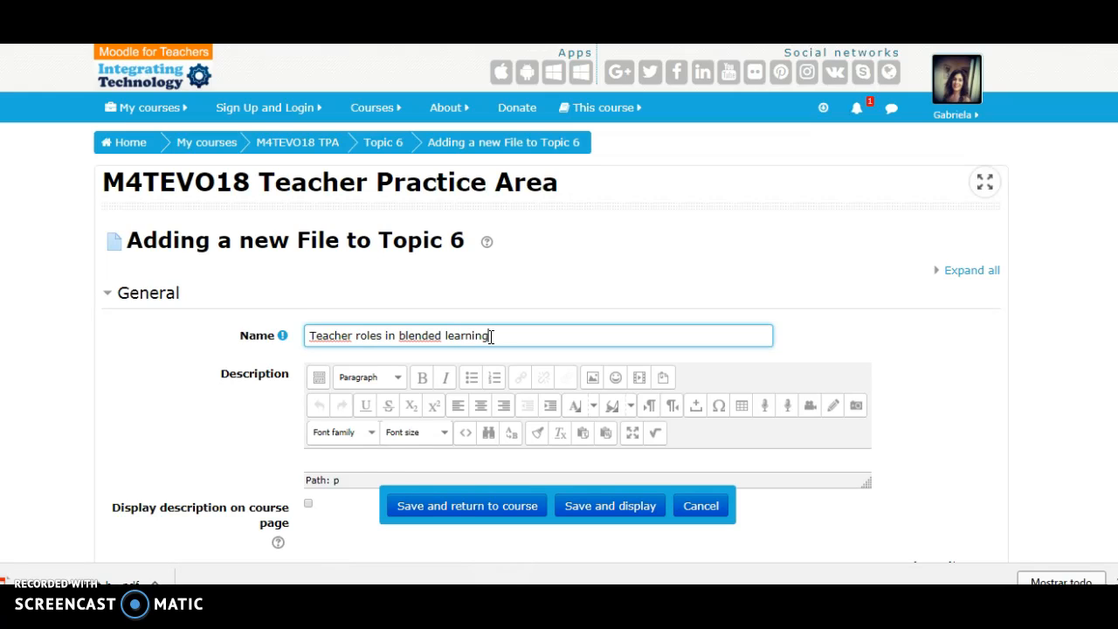
{"action": "left_click", "coordinate": [353, 457]}
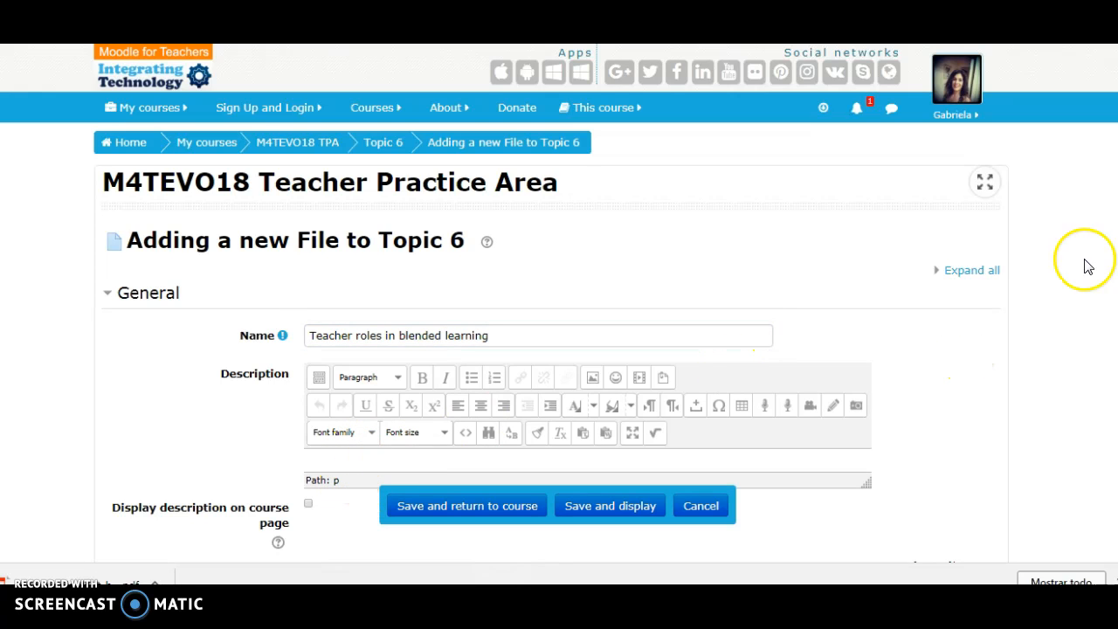
- Upload A_closer_look_at_blended_learning_parame.pdf from the Documents library as the resource's file
{"action": "scroll", "coordinate": [1086, 268], "scroll_direction": "down", "scroll_amount": 1}
{"action": "scroll", "coordinate": [561, 307], "scroll_direction": "down", "scroll_amount": 3}
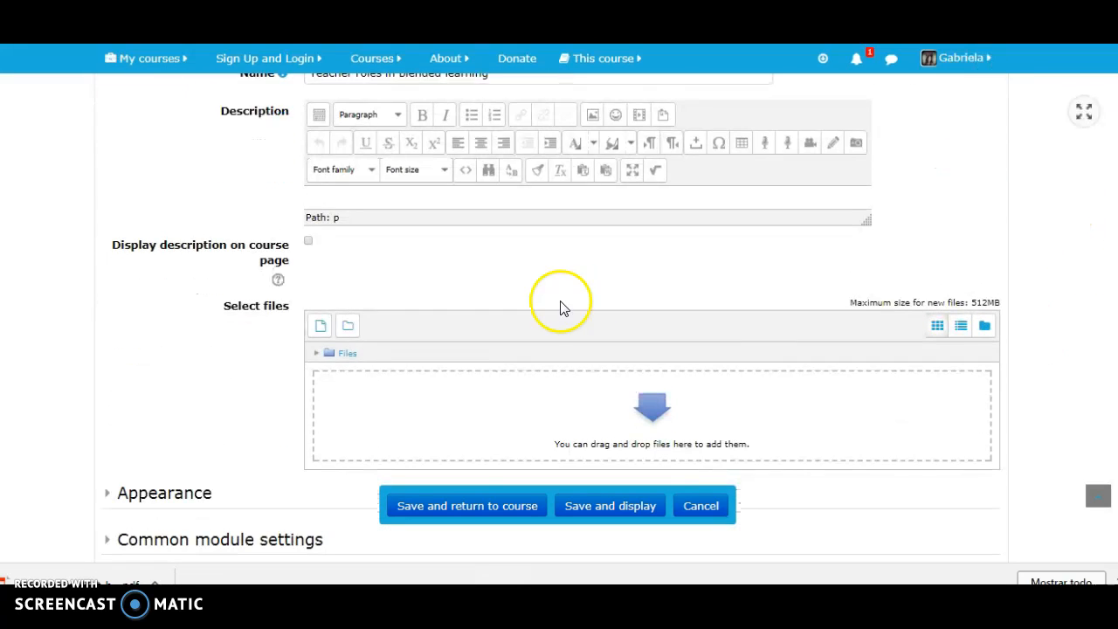
{"action": "left_click", "coordinate": [321, 332]}
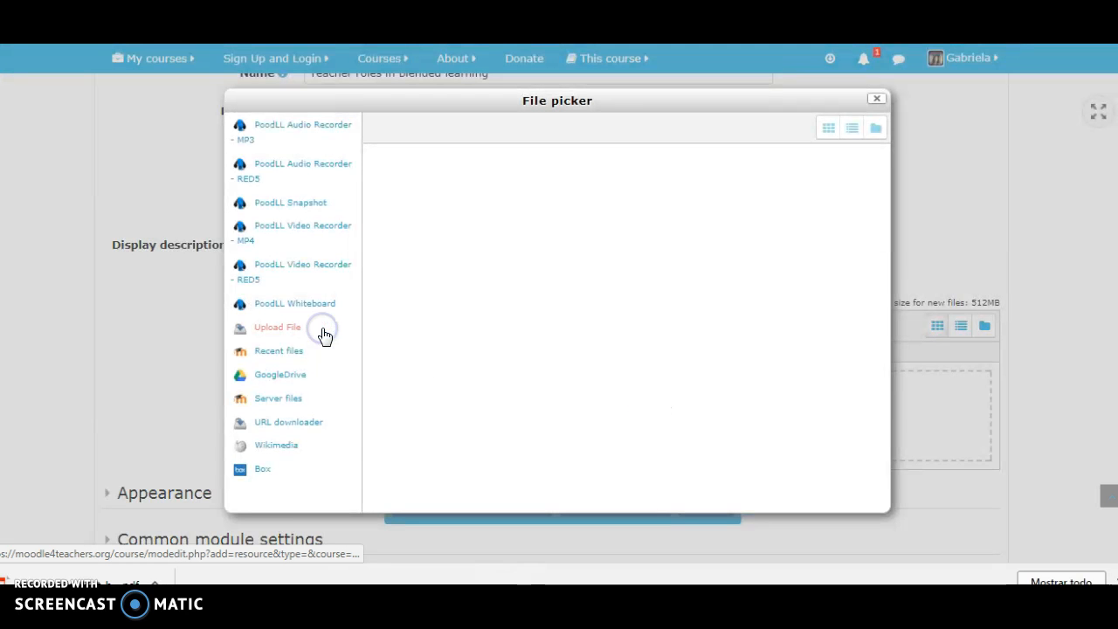
{"action": "left_click", "coordinate": [316, 333]}
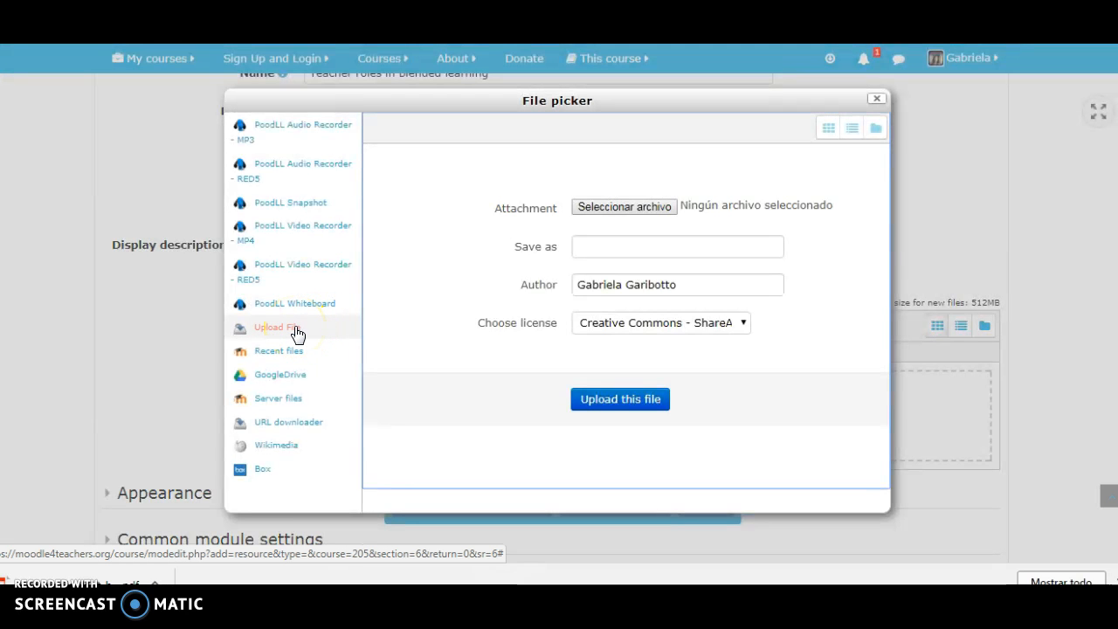
{"action": "left_click", "coordinate": [603, 208]}
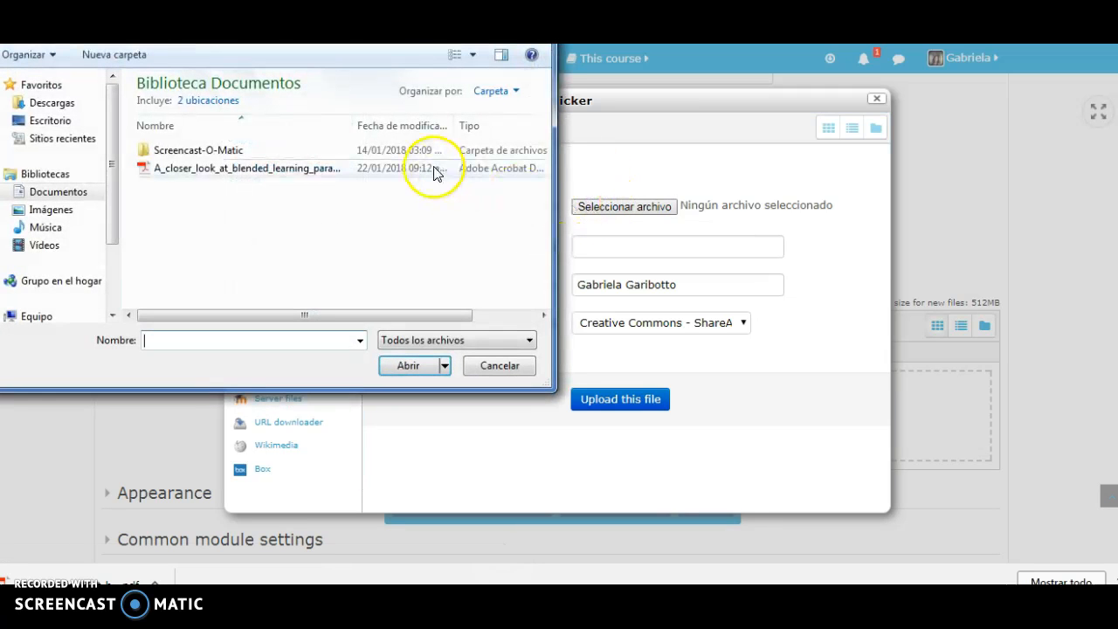
{"action": "left_click", "coordinate": [428, 168]}
{"action": "left_click", "coordinate": [410, 365]}
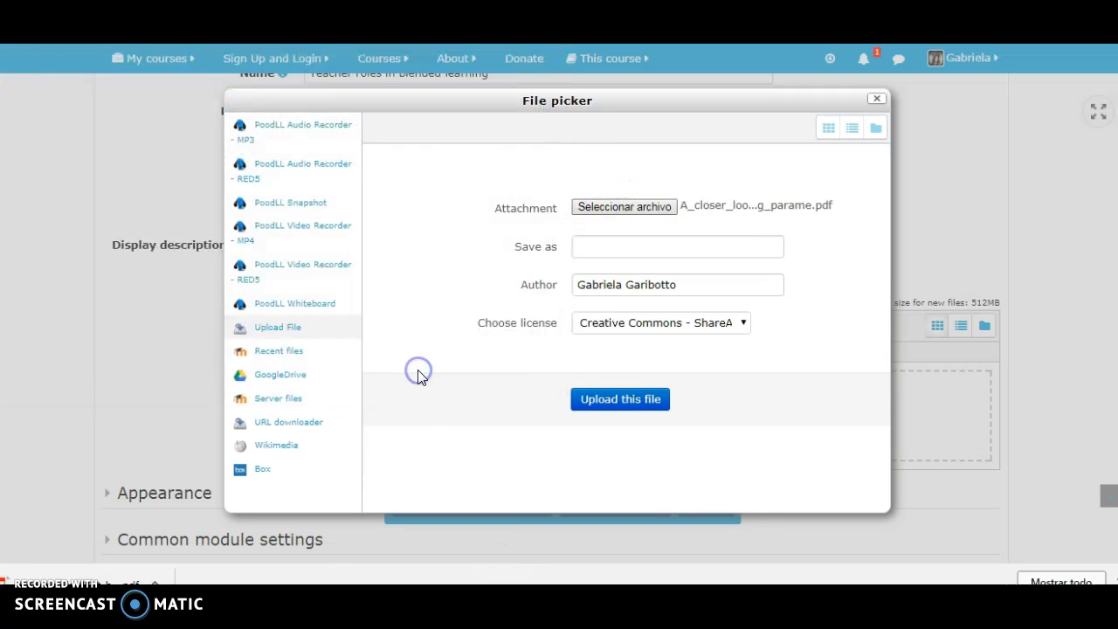
{"action": "left_click", "coordinate": [600, 404]}
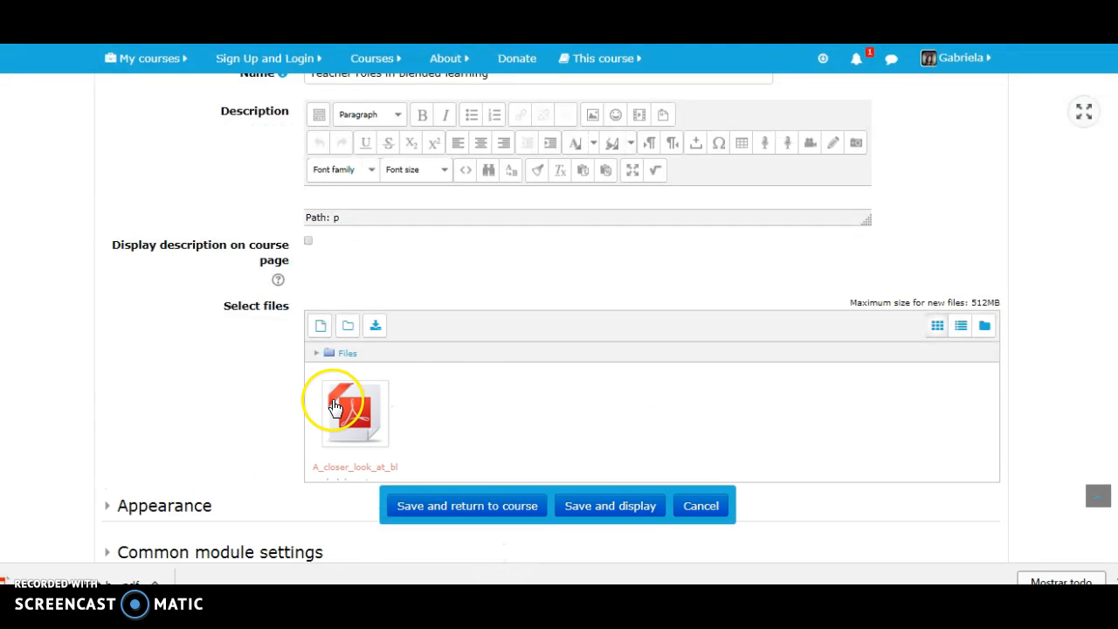
- Keep the file's display on Automatic and turn off its size, type, upload/modified date and resource description in the appearance settings
{"action": "scroll", "coordinate": [873, 385], "scroll_direction": "down", "scroll_amount": 3}
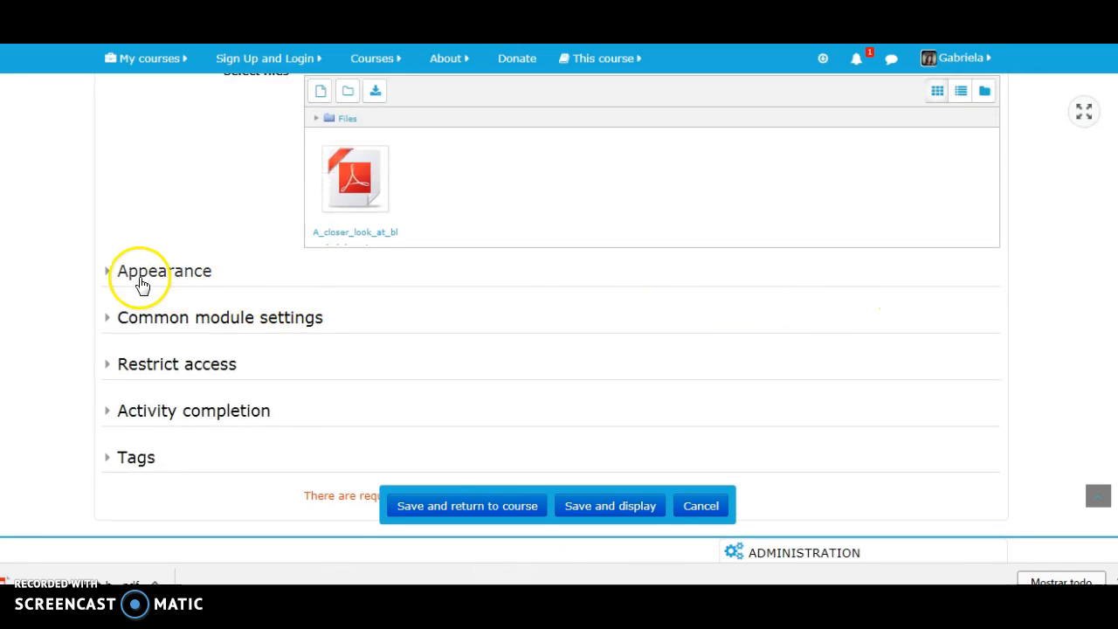
{"action": "left_click", "coordinate": [108, 272]}
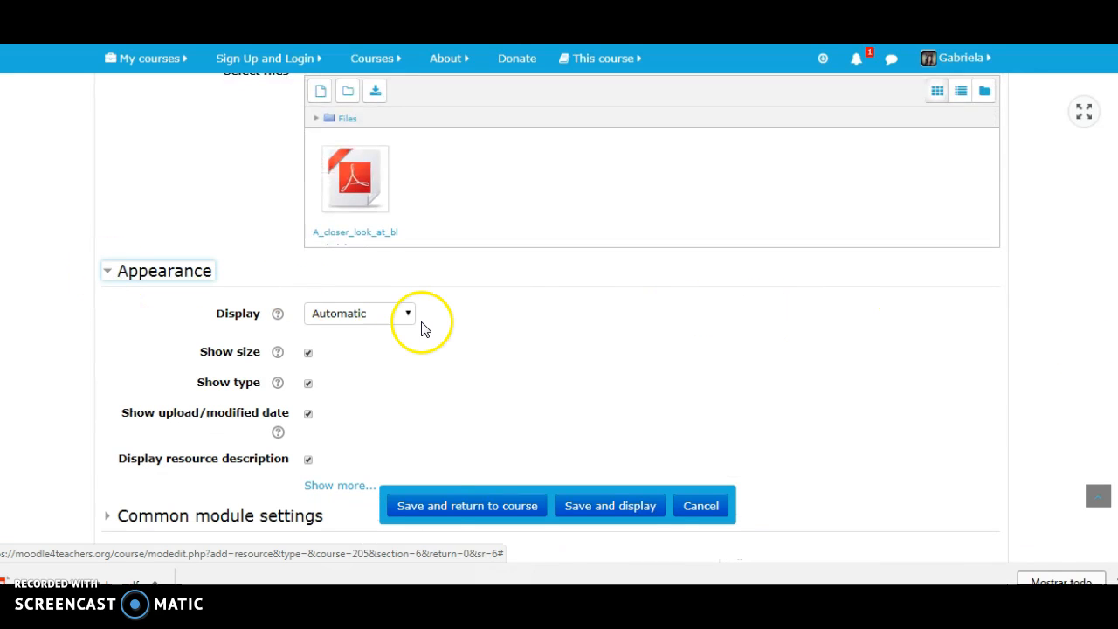
{"action": "left_click", "coordinate": [408, 315]}
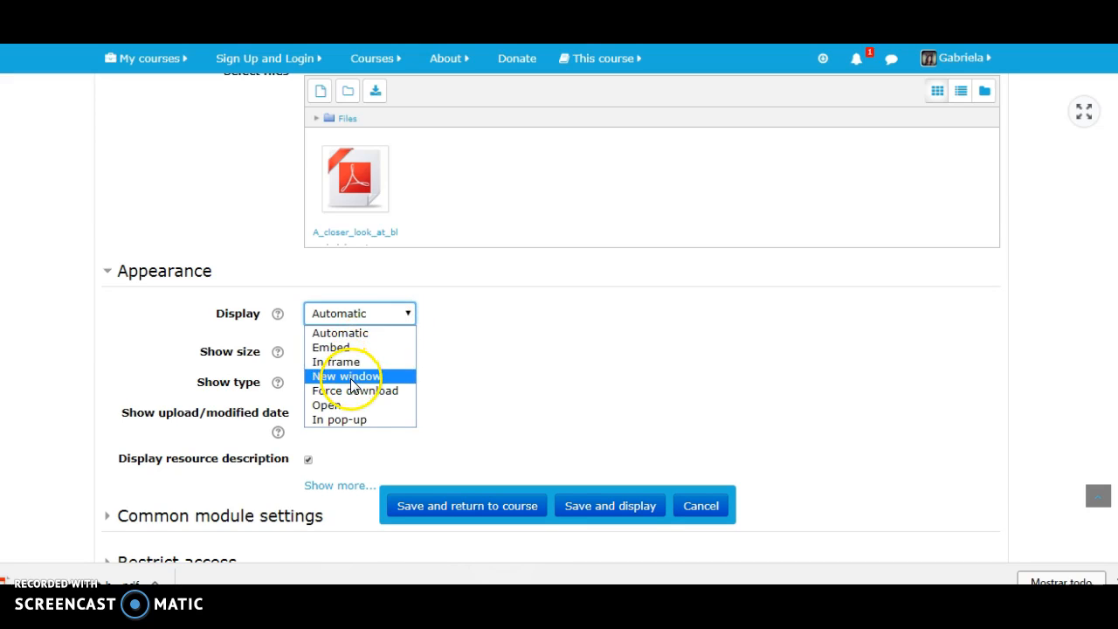
{"action": "left_click", "coordinate": [377, 311]}
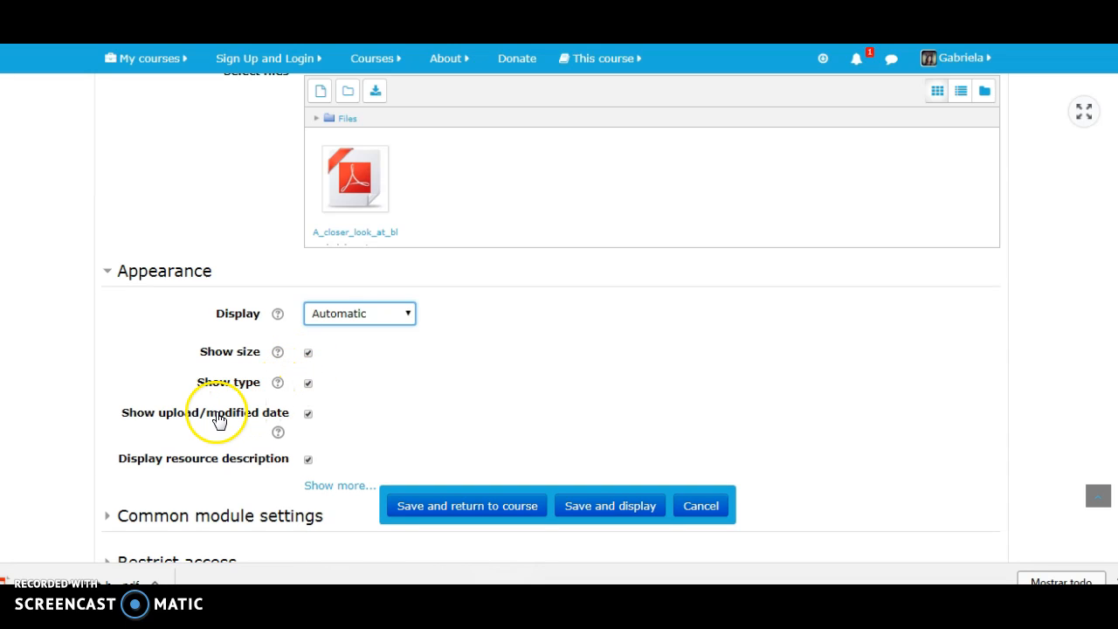
{"action": "left_click", "coordinate": [308, 413]}
{"action": "left_click", "coordinate": [309, 383]}
{"action": "left_click", "coordinate": [308, 353]}
{"action": "left_click", "coordinate": [308, 457]}
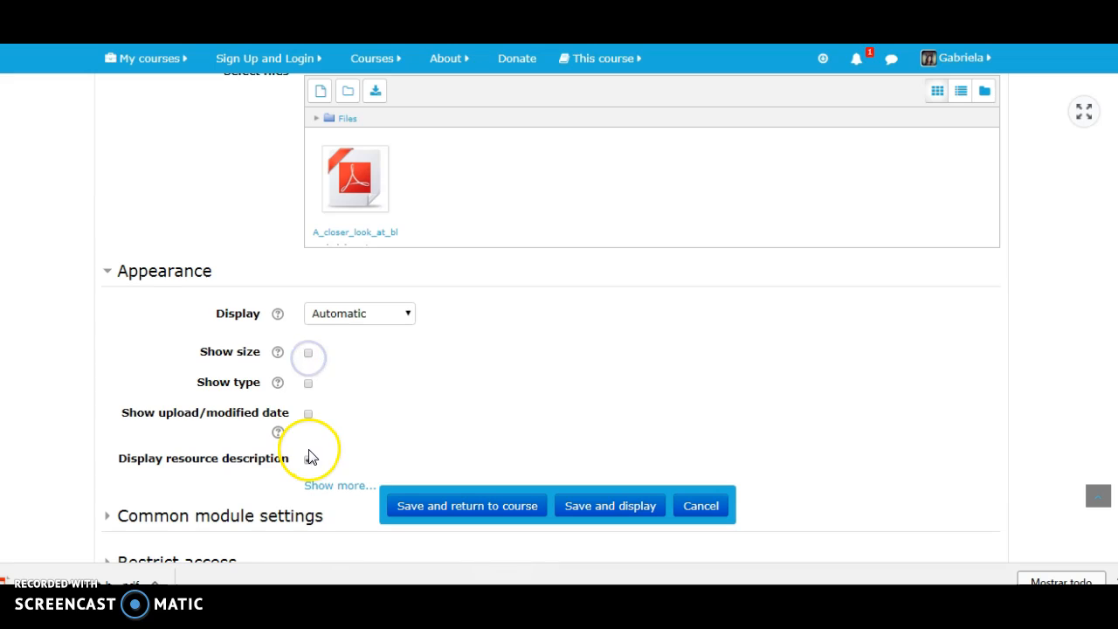
{"action": "left_click", "coordinate": [110, 277]}
- Check the file's access restriction and activity completion settings, then save it and return to the course
{"action": "left_click", "coordinate": [108, 368]}
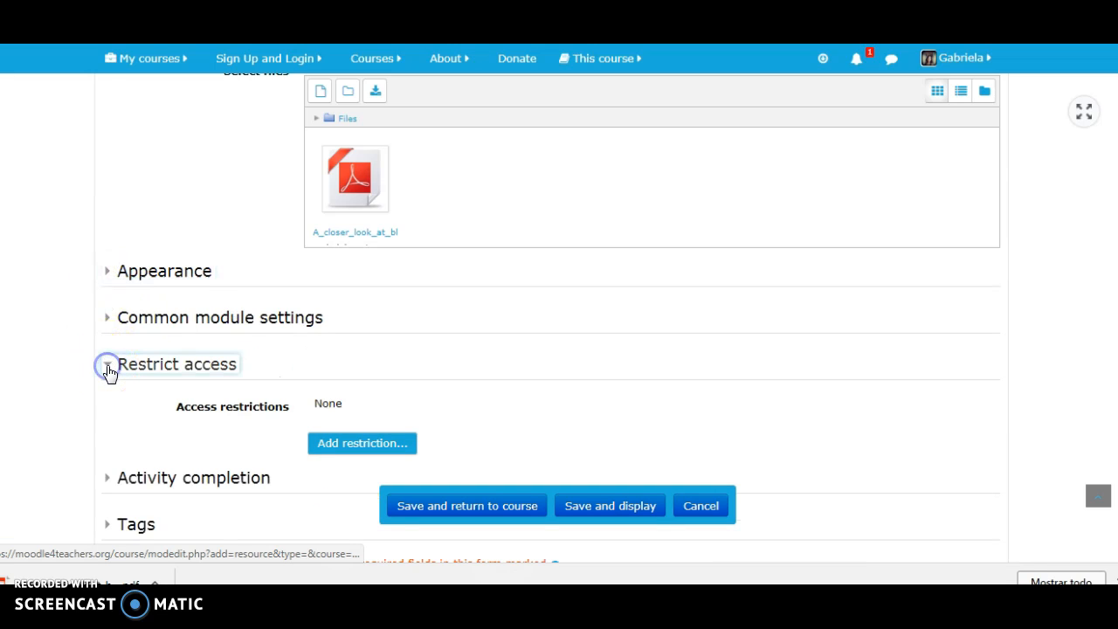
{"action": "left_click", "coordinate": [108, 368]}
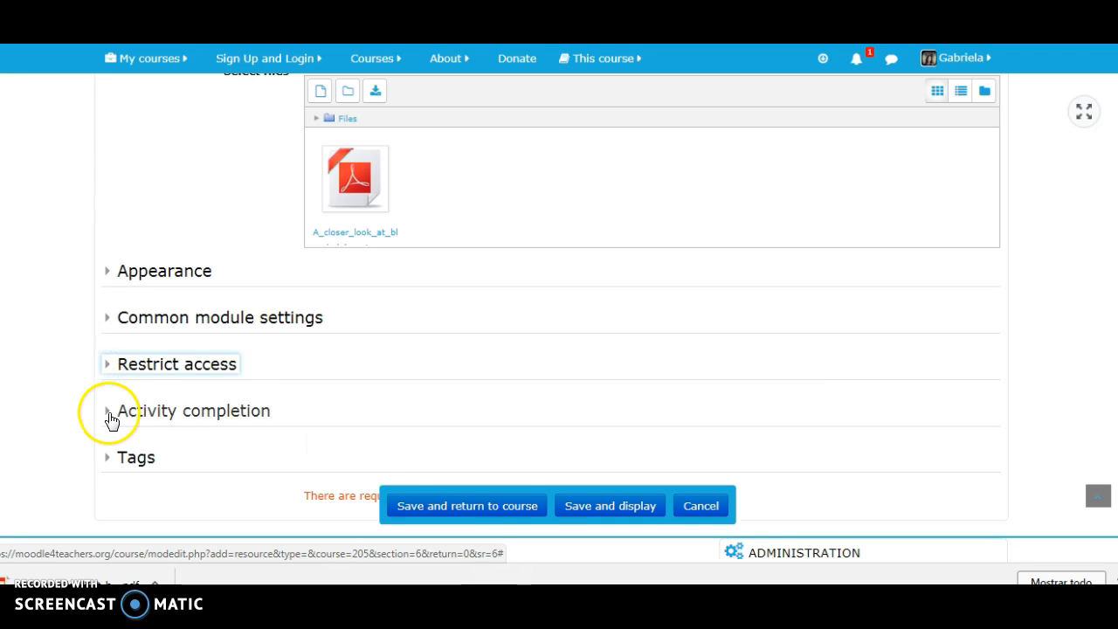
{"action": "left_click", "coordinate": [109, 414]}
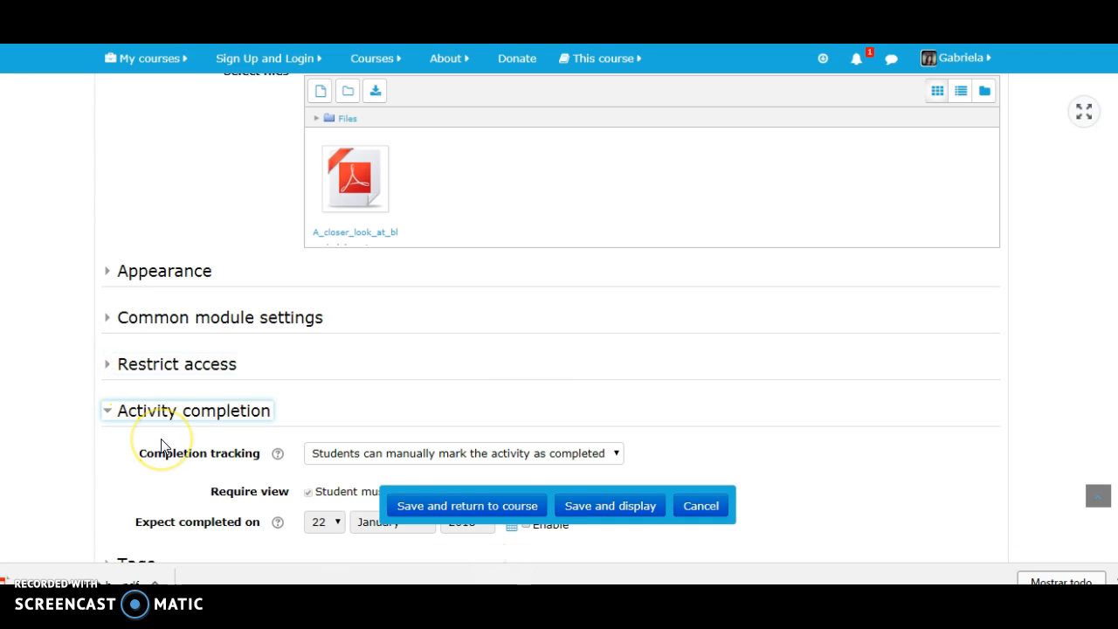
{"action": "left_click", "coordinate": [107, 411]}
{"action": "left_click", "coordinate": [477, 507]}
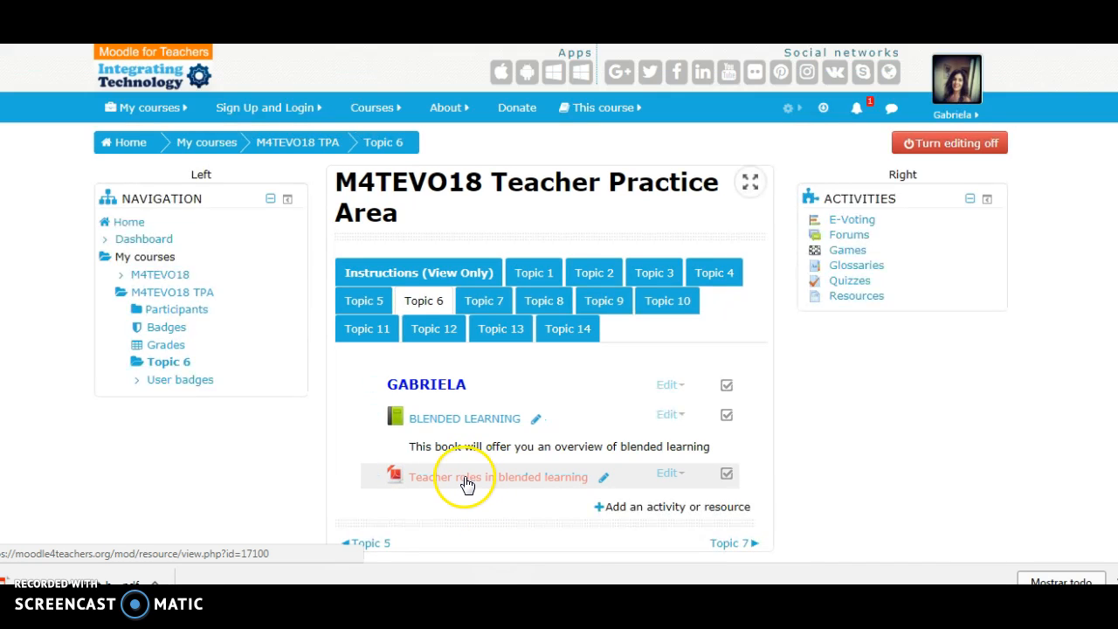
- Review the descriptions of the Folder, Lightbox Gallery, Page and Poster resource types available for Topic 6
{"action": "left_click", "coordinate": [622, 509]}
{"action": "left_click_drag", "start_coordinate": [528, 158], "coordinate": [529, 508]}
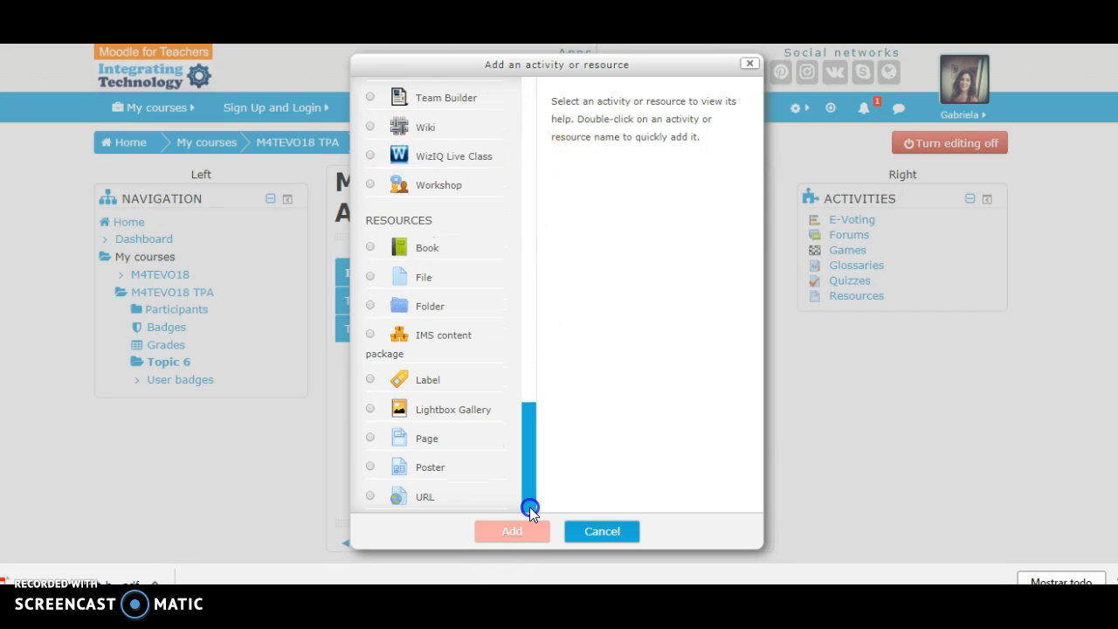
{"action": "left_click", "coordinate": [439, 318]}
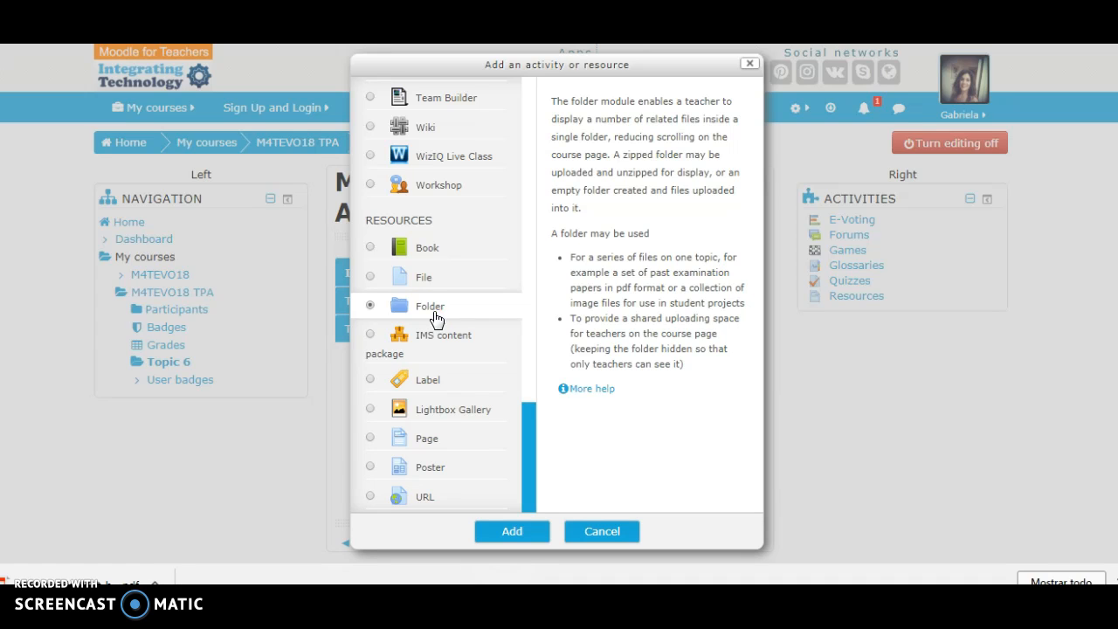
{"action": "left_click", "coordinate": [374, 410]}
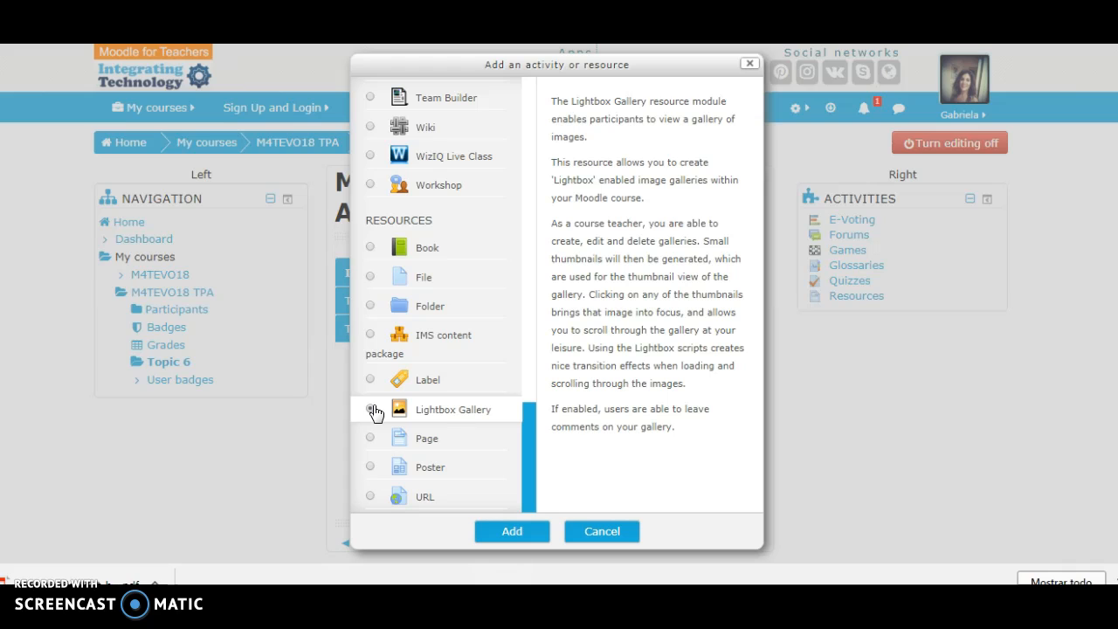
{"action": "left_click", "coordinate": [371, 439]}
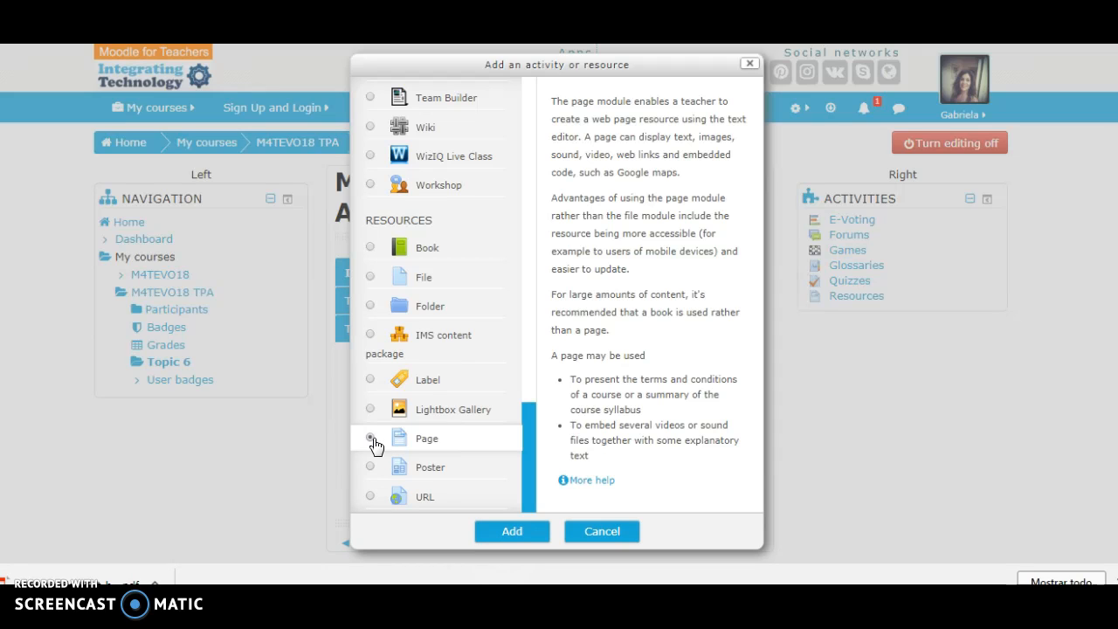
{"action": "left_click", "coordinate": [370, 467]}
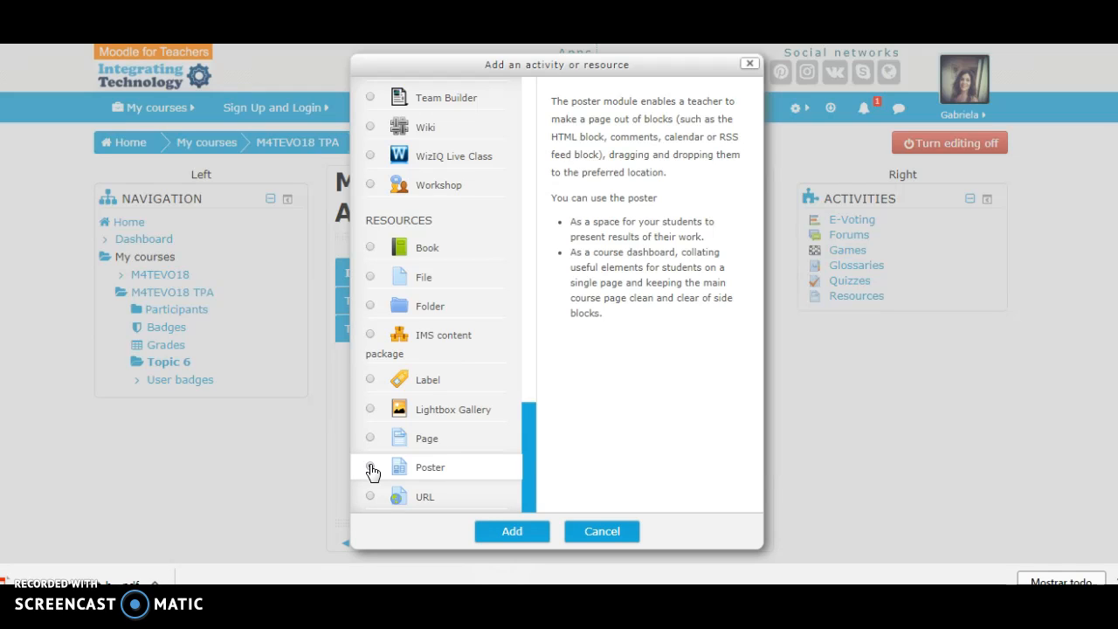
- Add a URL resource to Topic 6 and name it "Teacher roles in blended learning"
{"action": "left_click", "coordinate": [369, 498]}
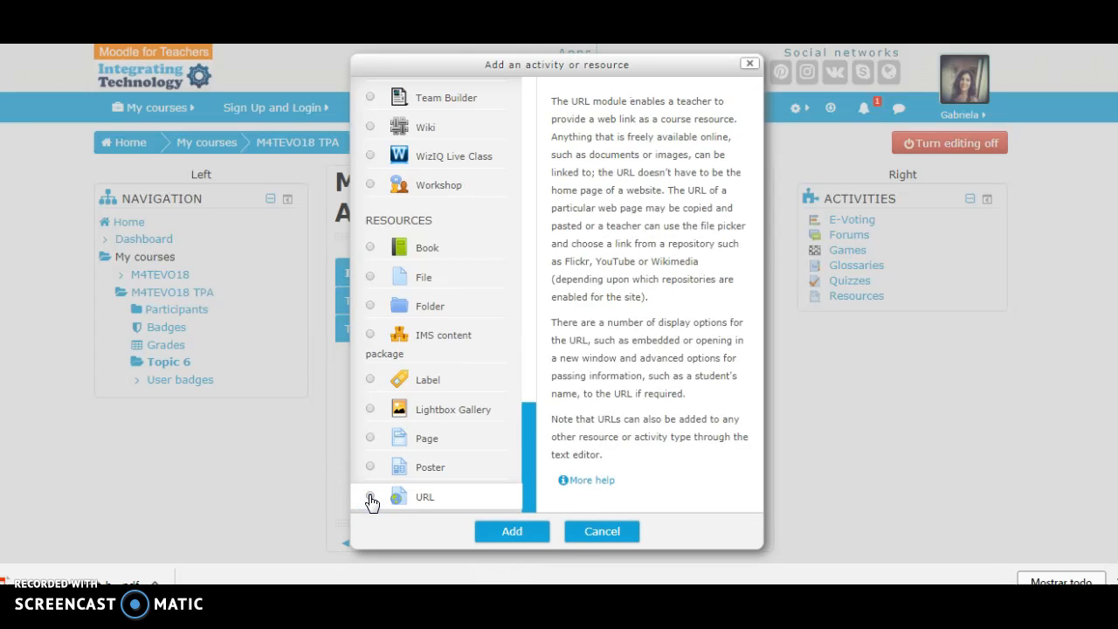
{"action": "left_click", "coordinate": [524, 537]}
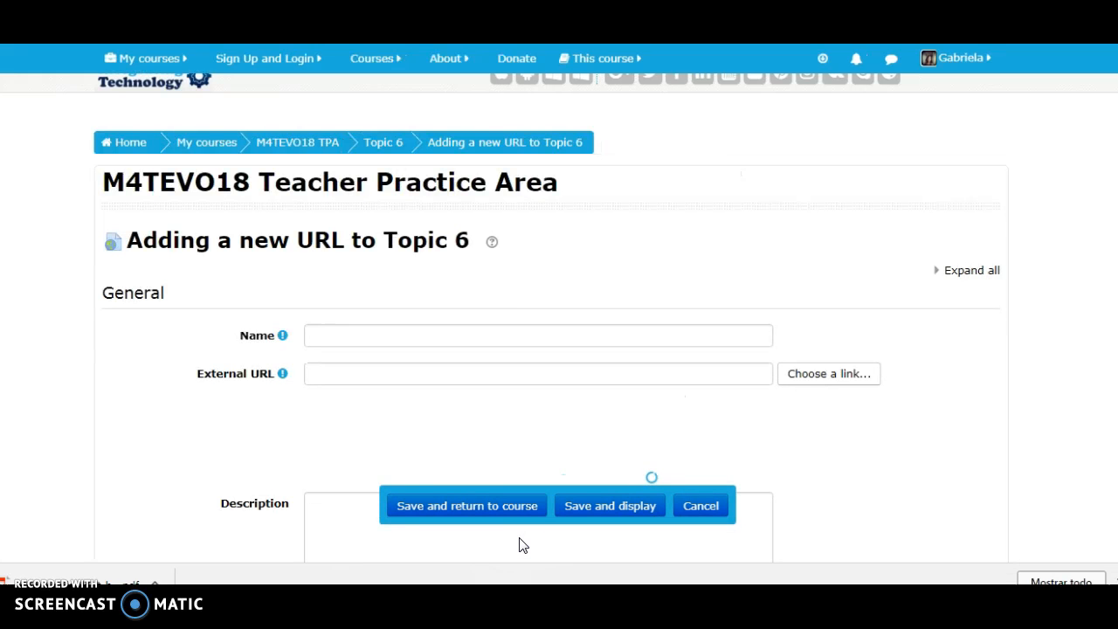
{"action": "left_click", "coordinate": [504, 346]}
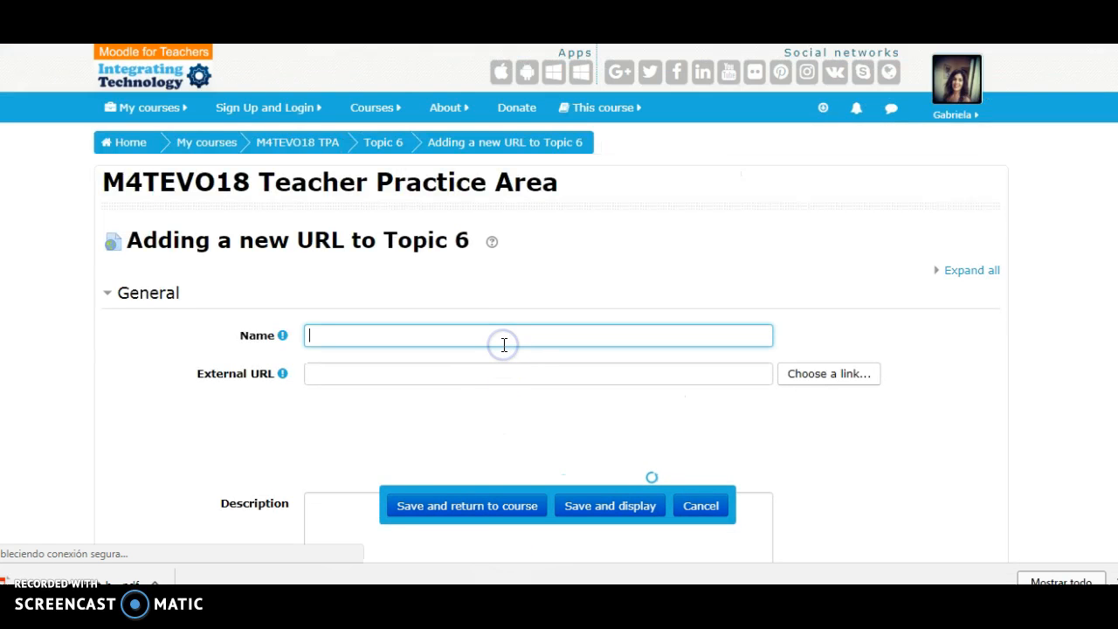
{"action": "type", "text": "Teacher roles in bl"}
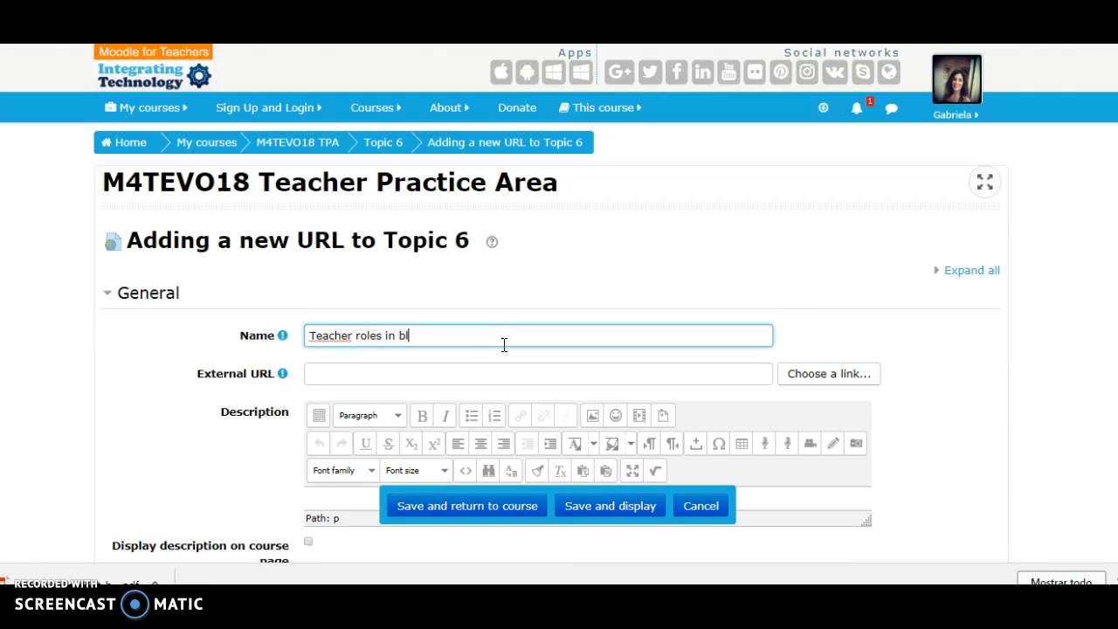
{"action": "type", "text": "ended learning"}
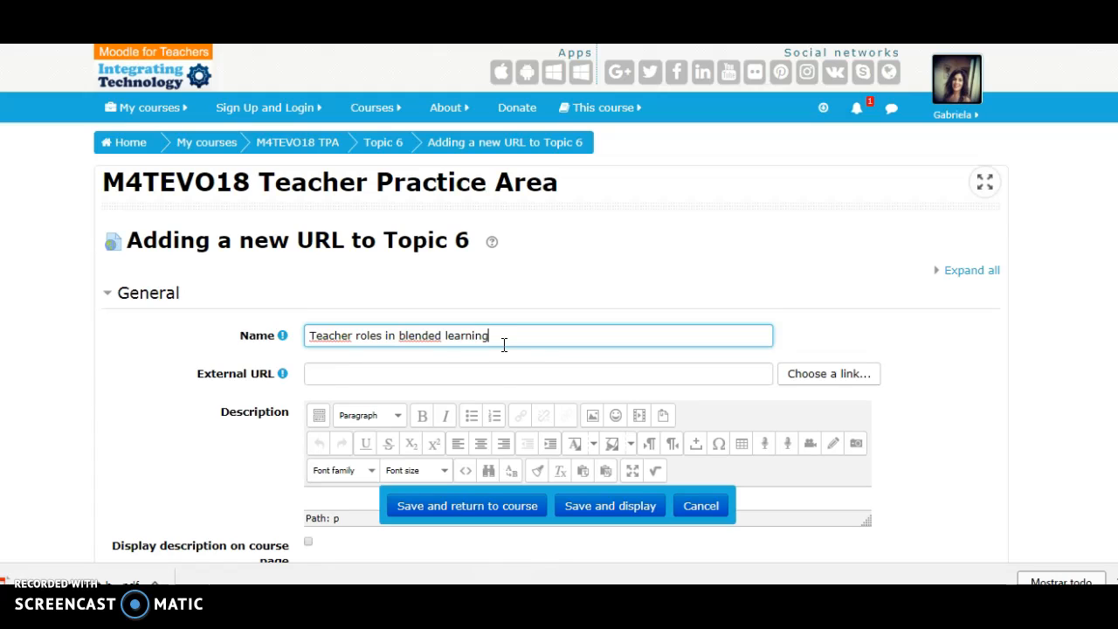
- Paste the "Teacher's Roles to Facilitate Active Learning" article link as the external URL, then save to the course and open the new resource
{"action": "left_click", "coordinate": [471, 372]}
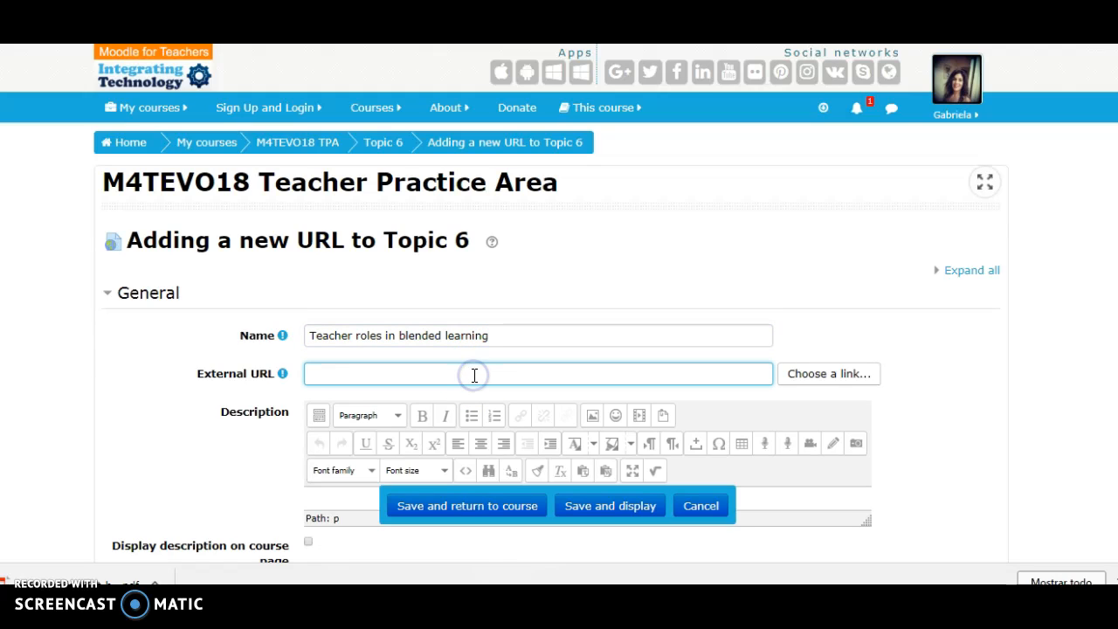
{"action": "type", "text": "https://www.researchgate.net/publication/289365649_Teacher%27s_Roles_to_Facilitate_Active_Learning"}
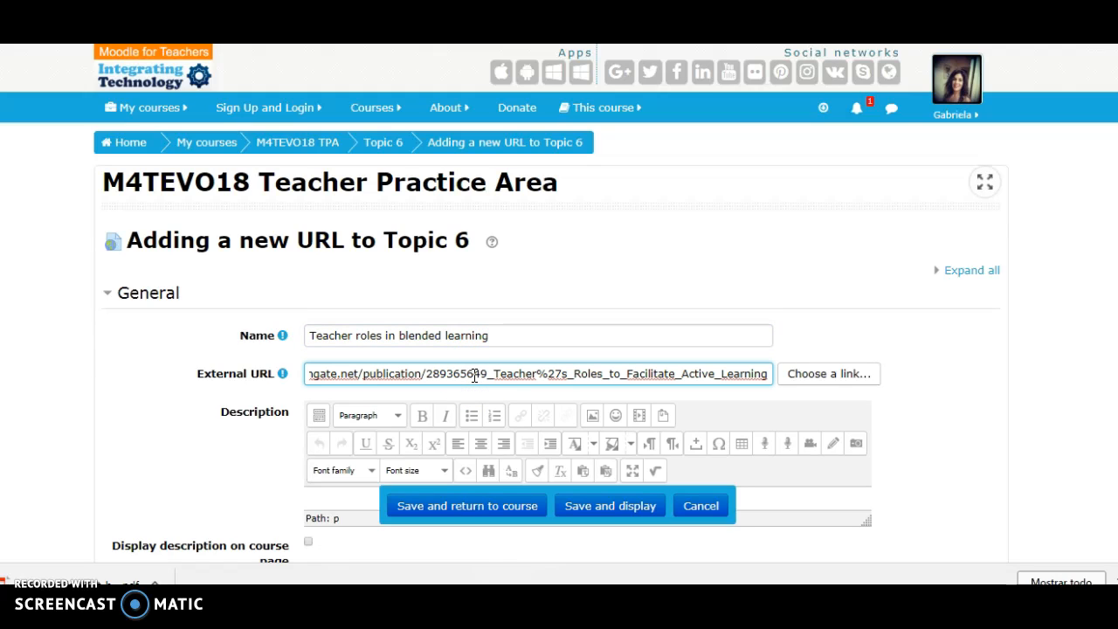
{"action": "left_click", "coordinate": [466, 515]}
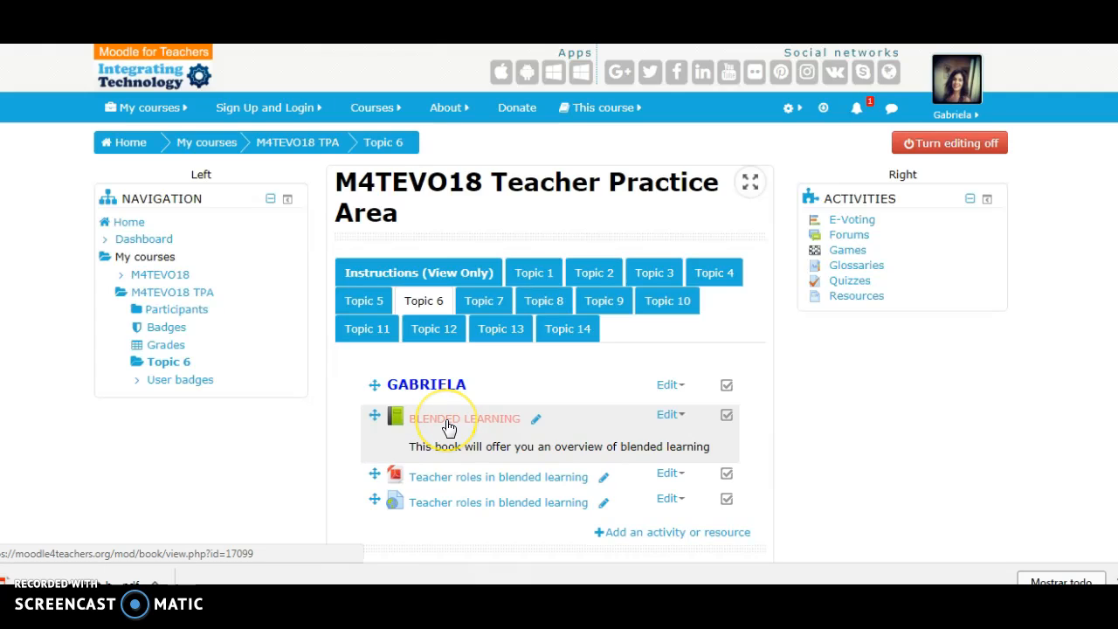
{"action": "left_click", "coordinate": [418, 503]}
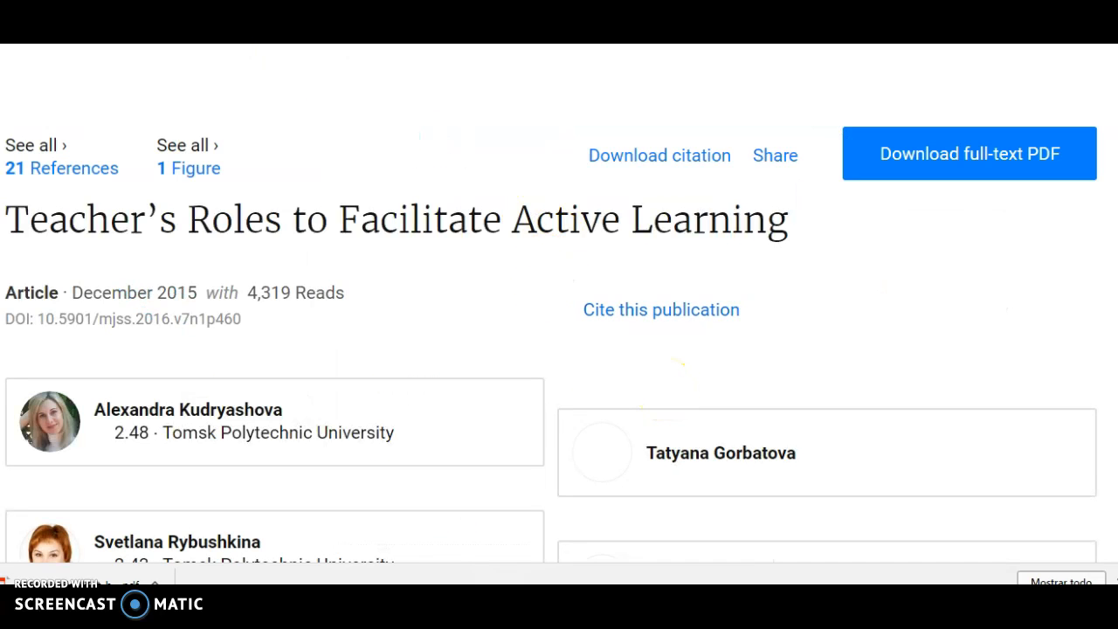
- Return to Topic 6 and replace the text of the label heading the topic with "BLENDED LEARNING"
{"action": "key", "text": "alt+Left"}
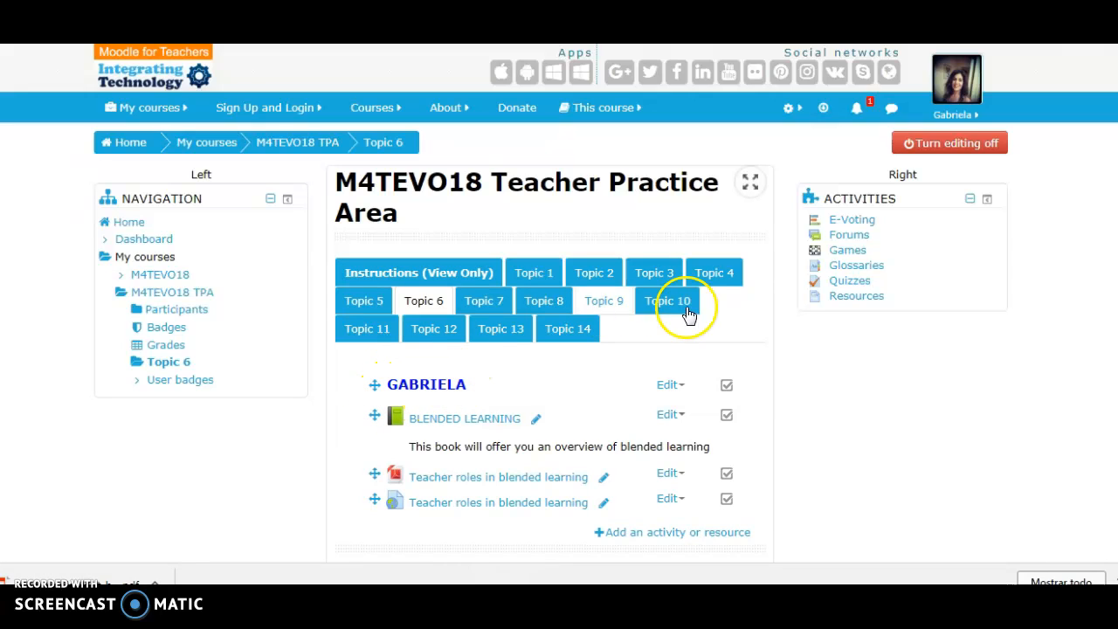
{"action": "left_click", "coordinate": [668, 386]}
{"action": "left_click", "coordinate": [673, 413]}
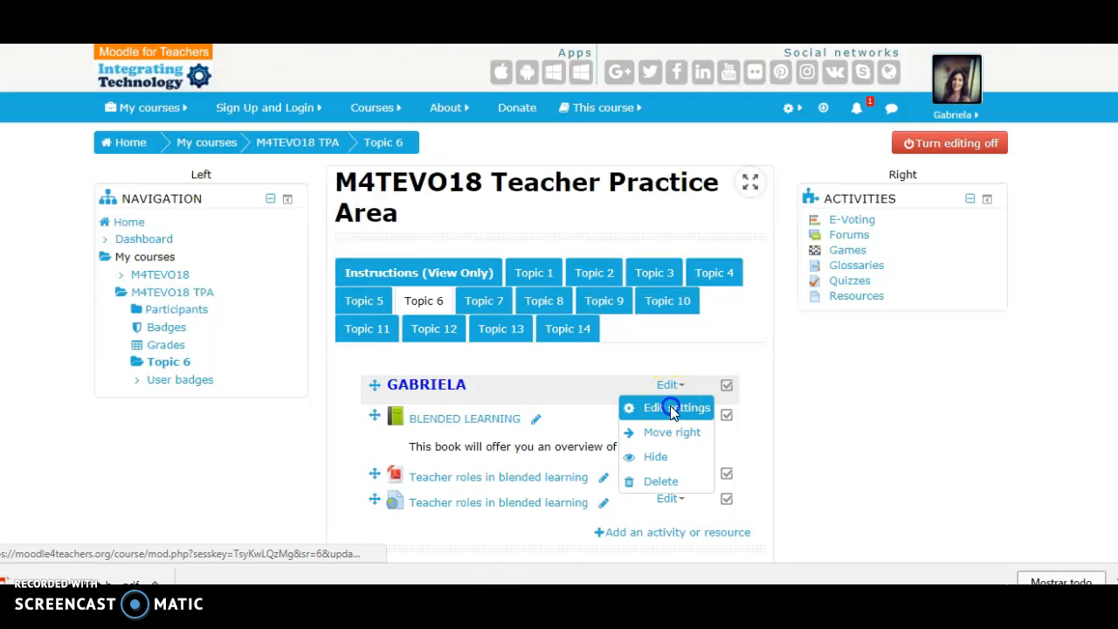
{"action": "left_click", "coordinate": [564, 344]}
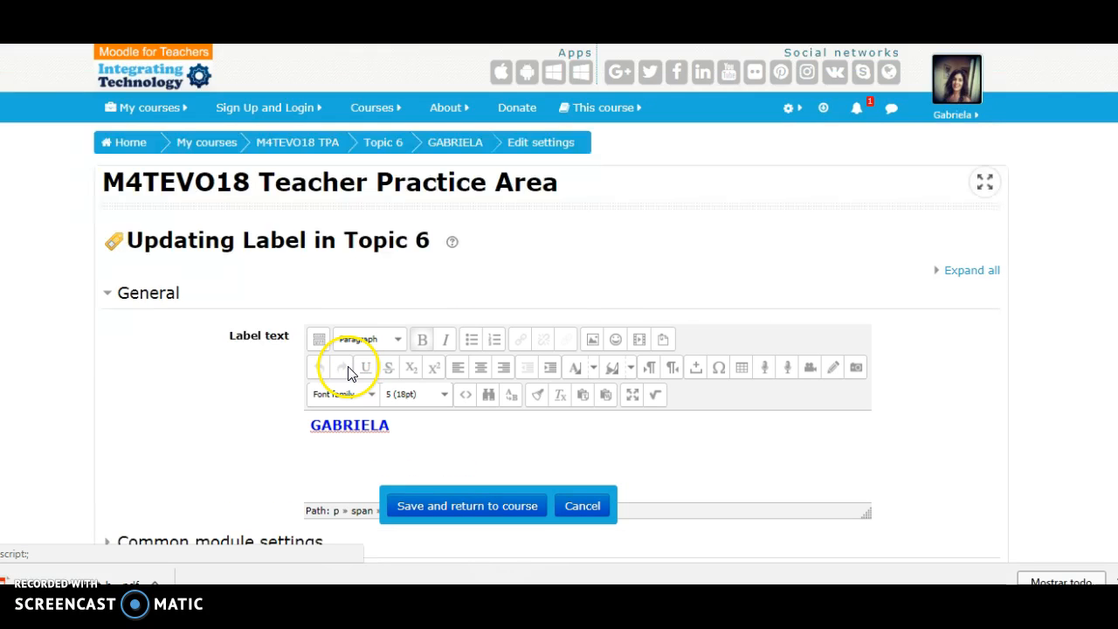
{"action": "left_click_drag", "start_coordinate": [312, 428], "coordinate": [417, 427]}
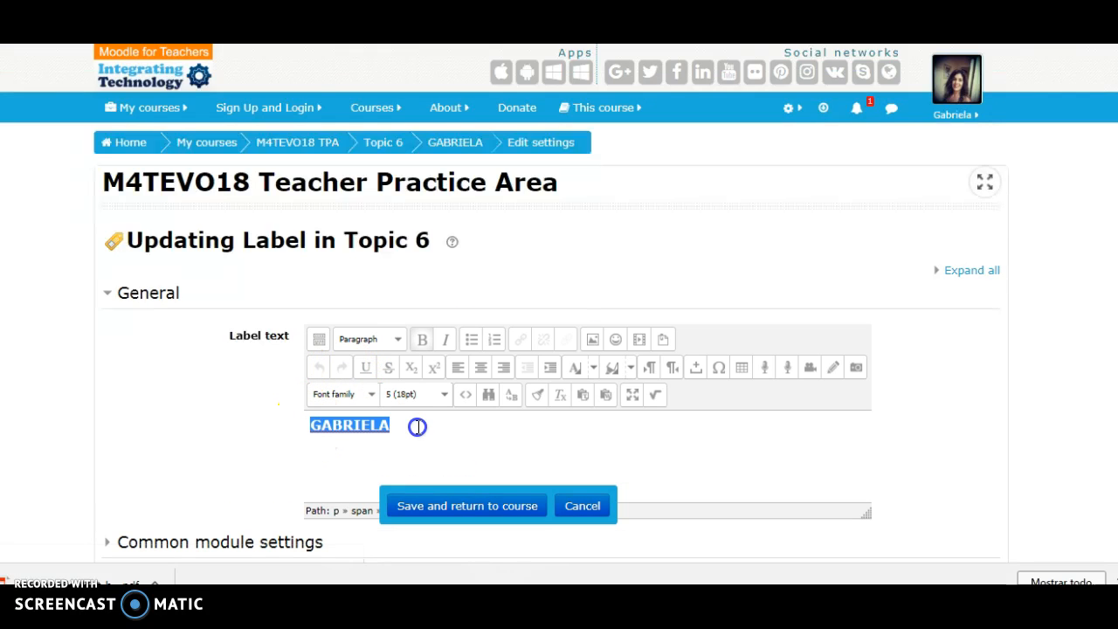
{"action": "type", "text": "blende"}
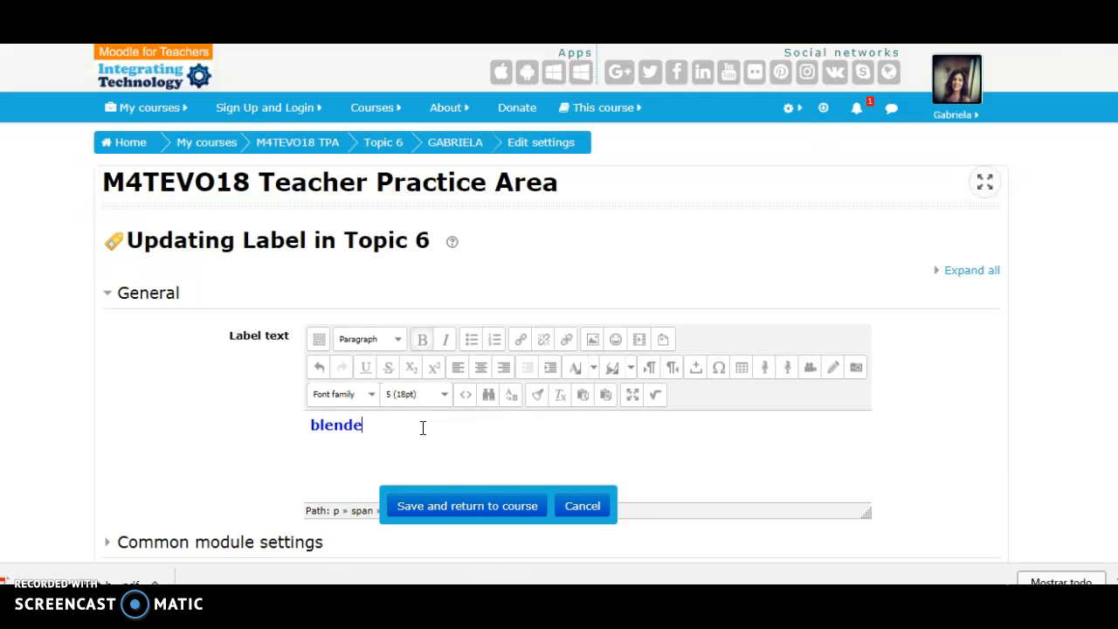
{"action": "key", "text": "ctrl+a"}
{"action": "key", "text": "BackSpace"}
{"action": "type", "text": "BLENDED"}
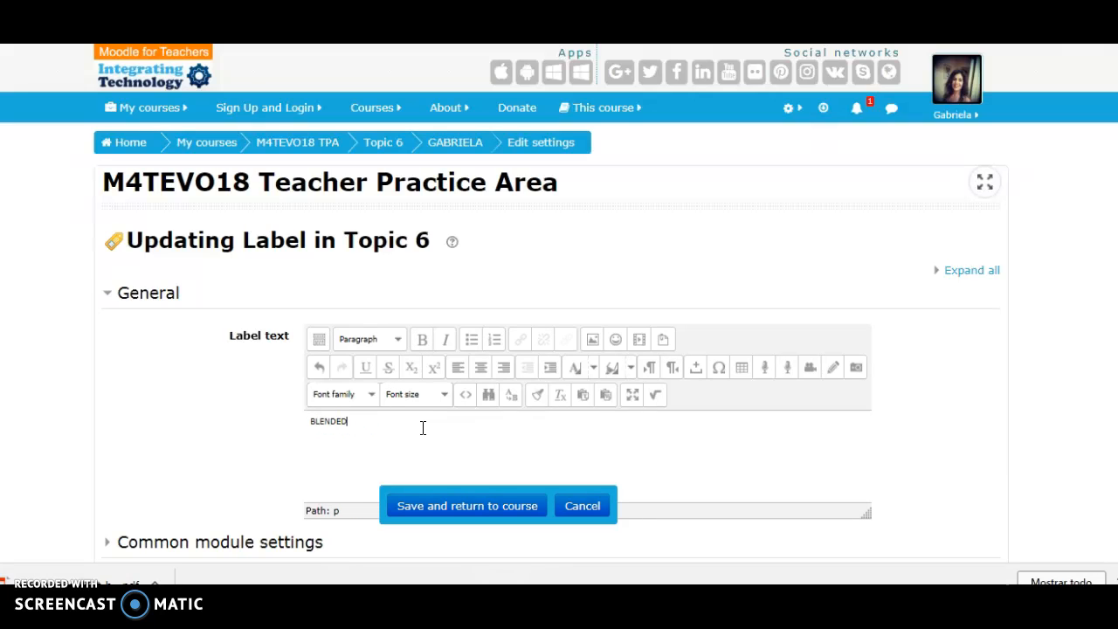
{"action": "type", "text": " LE"}
- Format the label text as 5 (18pt), bold and blue, then save it and return to the course
{"action": "left_click_drag", "start_coordinate": [312, 423], "coordinate": [387, 423]}
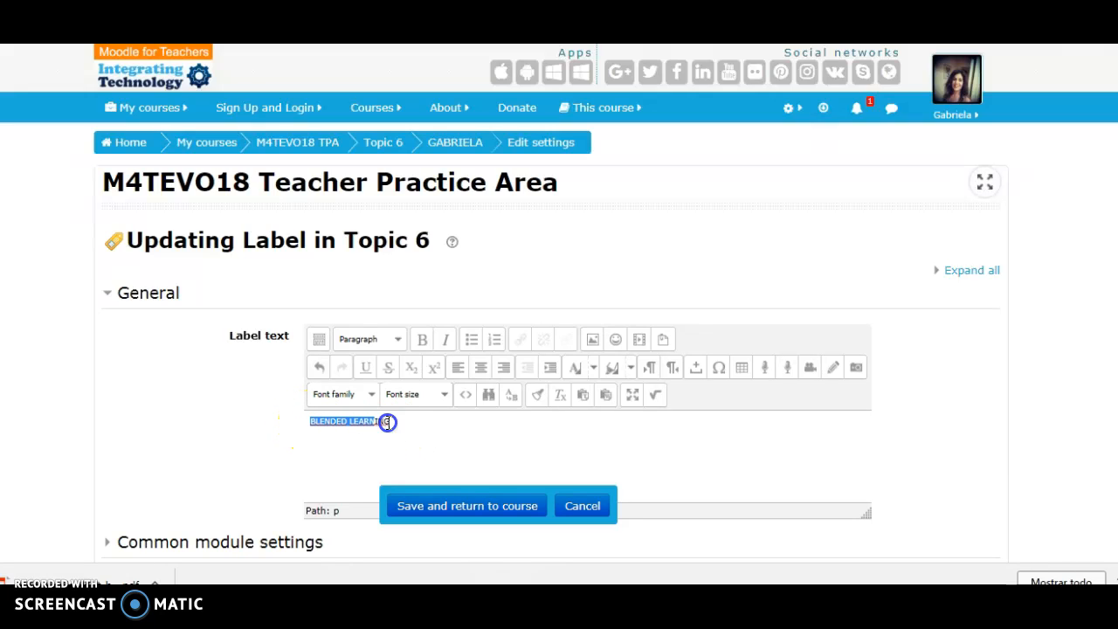
{"action": "left_click", "coordinate": [445, 395]}
{"action": "left_click", "coordinate": [413, 500]}
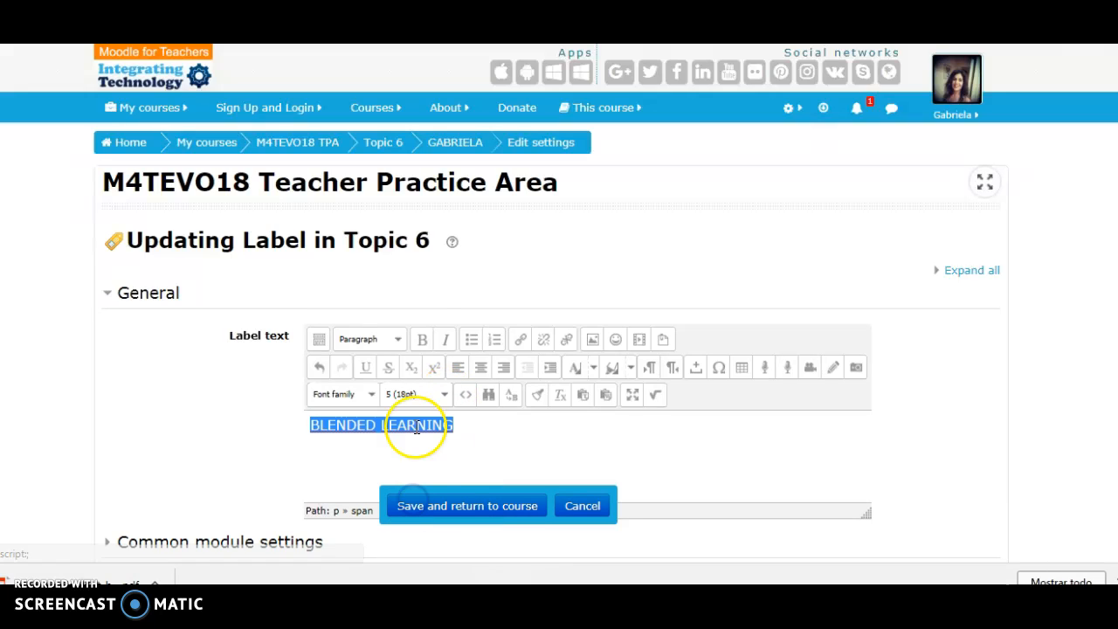
{"action": "left_click", "coordinate": [425, 344]}
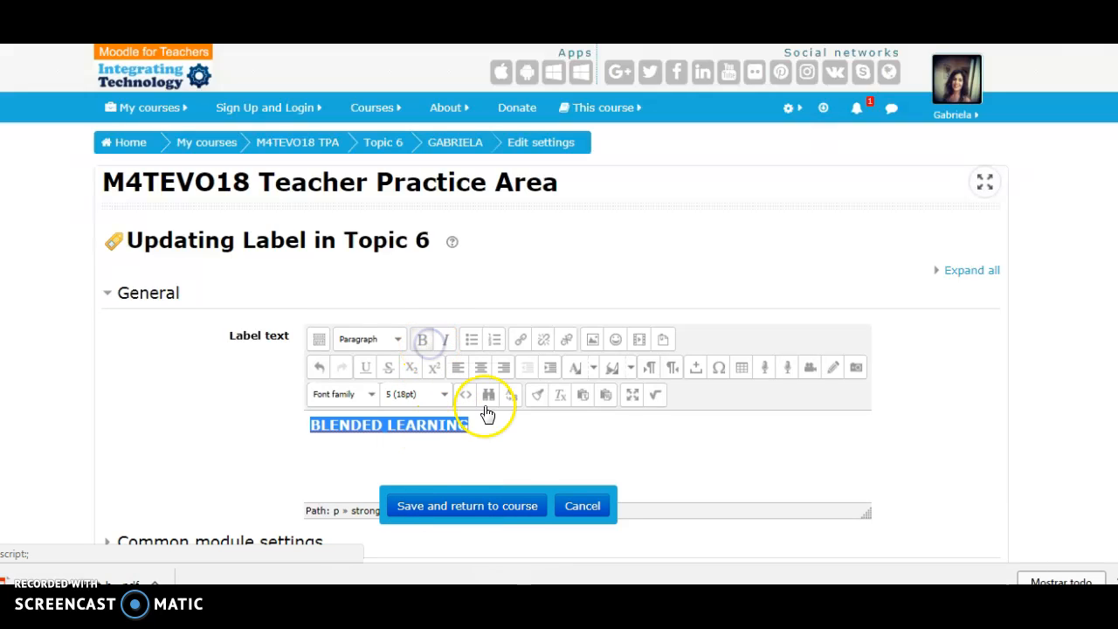
{"action": "left_click", "coordinate": [593, 369]}
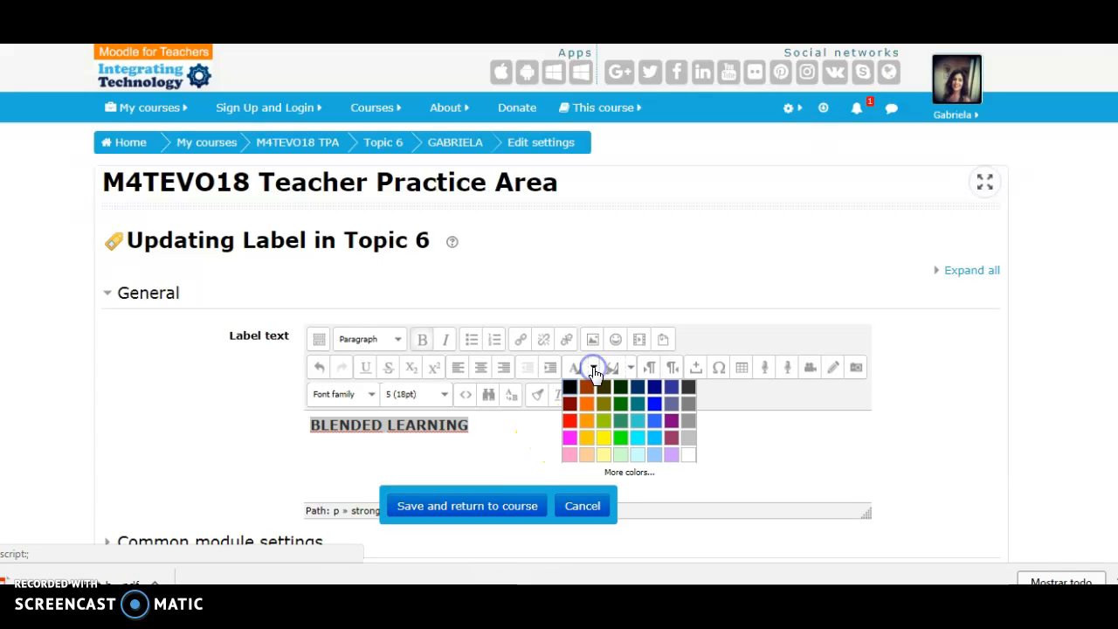
{"action": "left_click", "coordinate": [652, 402]}
{"action": "left_click", "coordinate": [492, 510]}
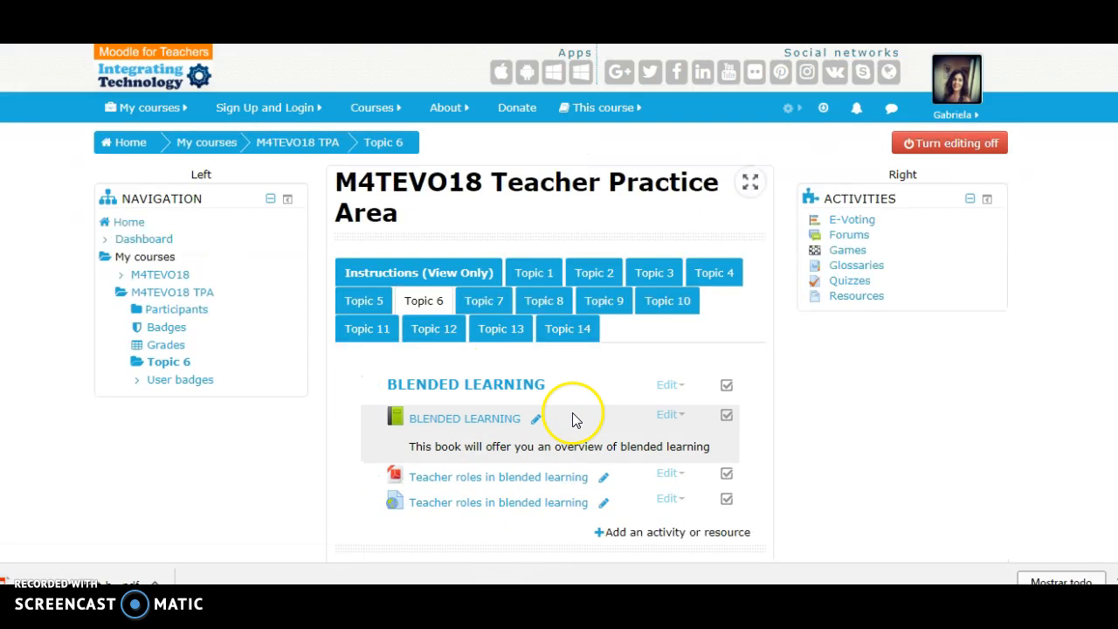
- Indent the book, file and URL resources one level to the right beneath the BLENDED LEARNING label, then turn editing off
{"action": "left_click", "coordinate": [681, 418]}
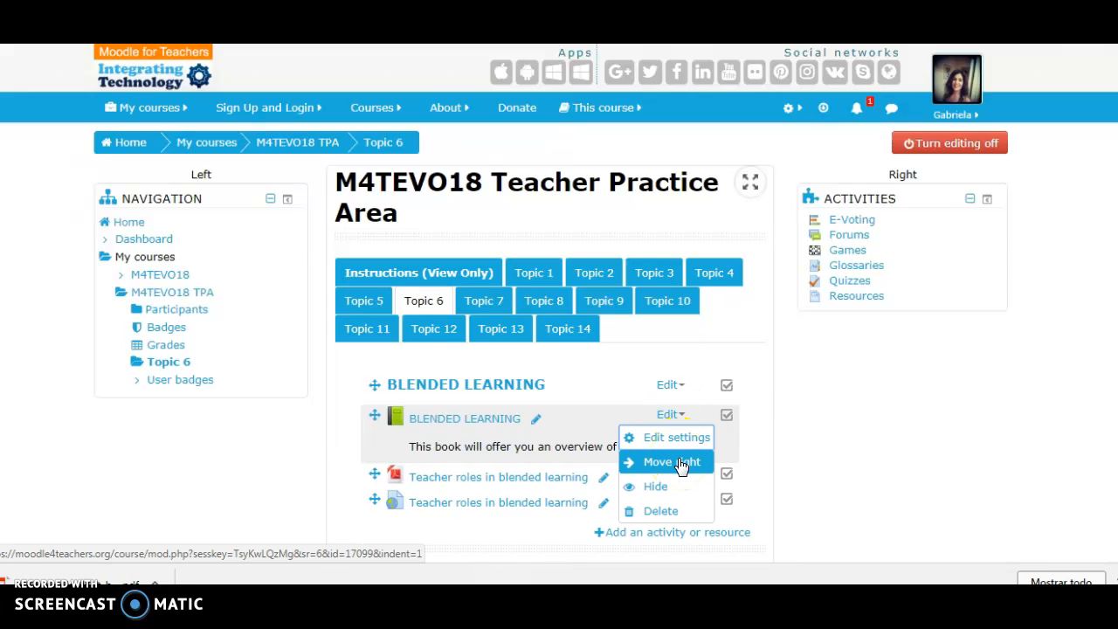
{"action": "left_click", "coordinate": [681, 462]}
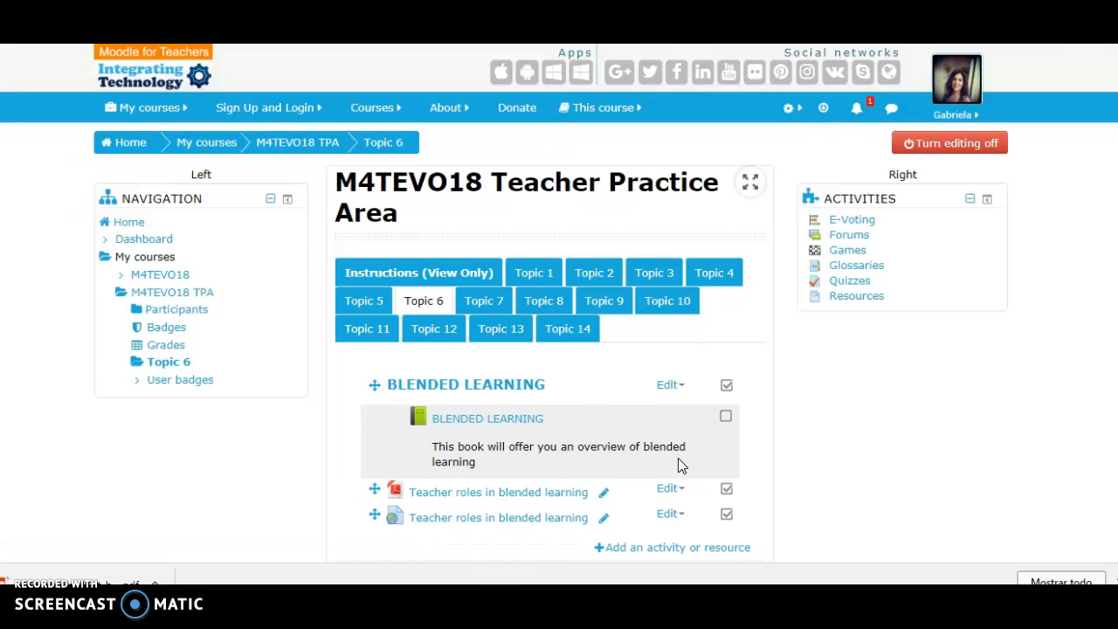
{"action": "left_click", "coordinate": [681, 490]}
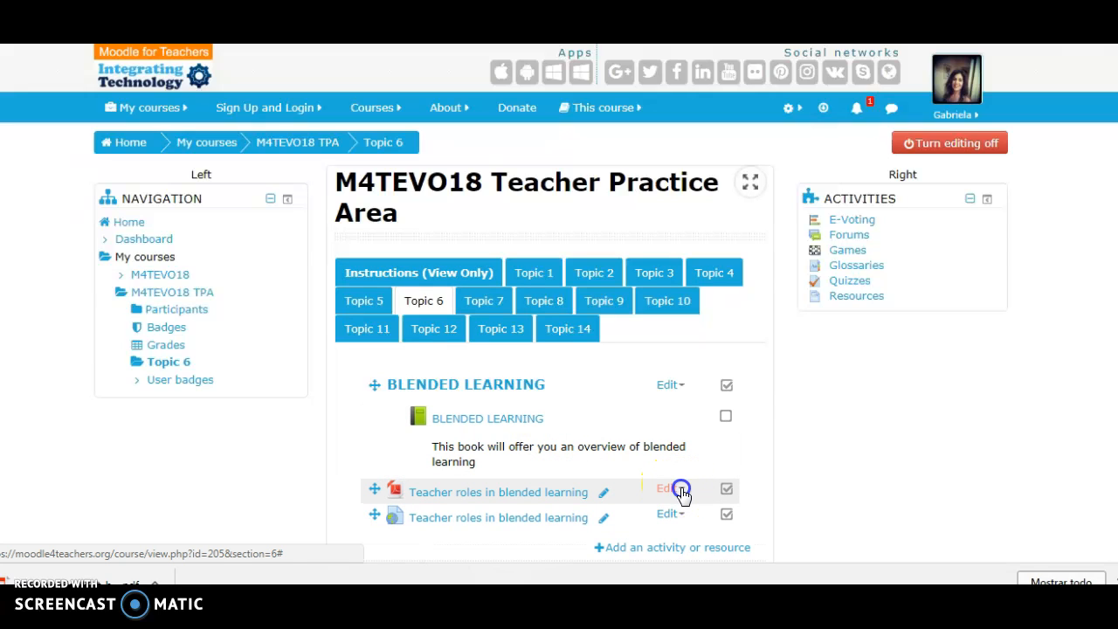
{"action": "left_click", "coordinate": [681, 520]}
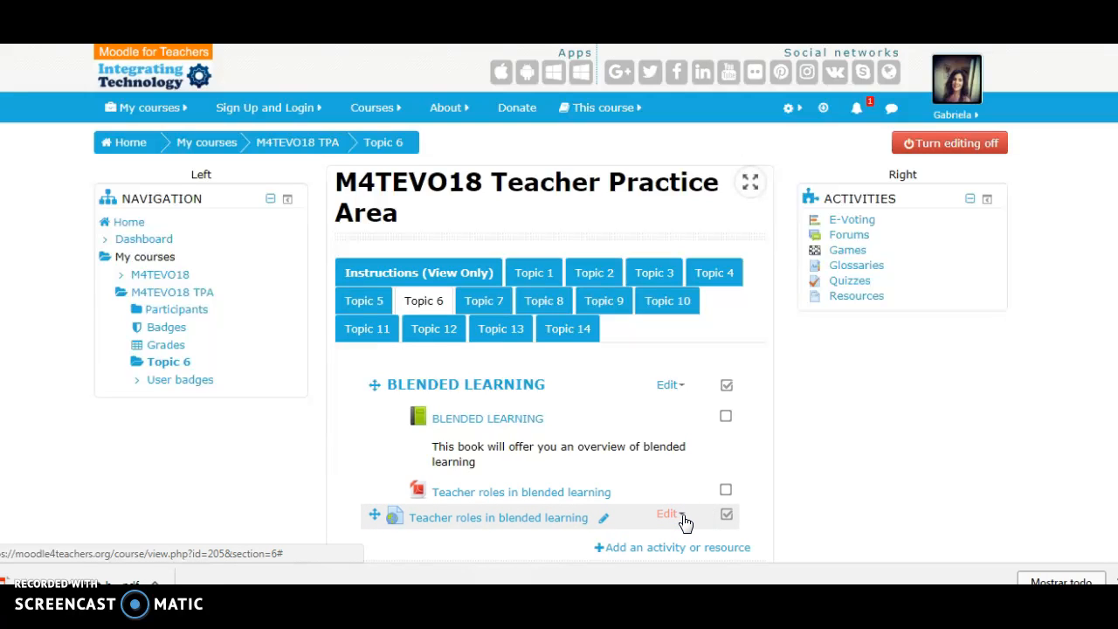
{"action": "left_click", "coordinate": [685, 520]}
{"action": "left_click", "coordinate": [686, 521]}
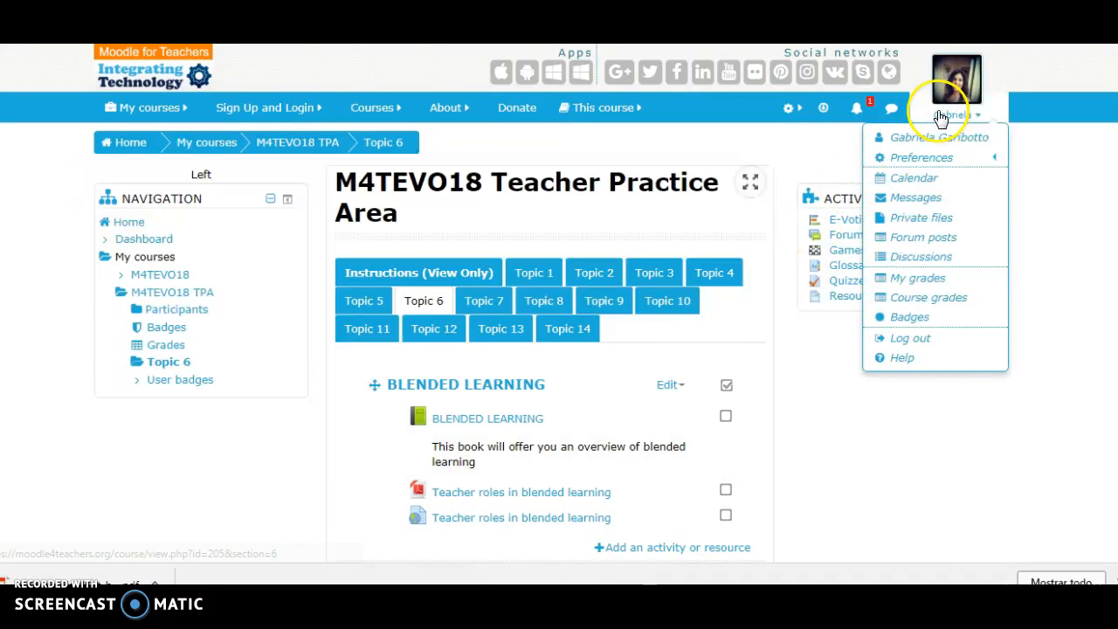
{"action": "left_click", "coordinate": [914, 152]}
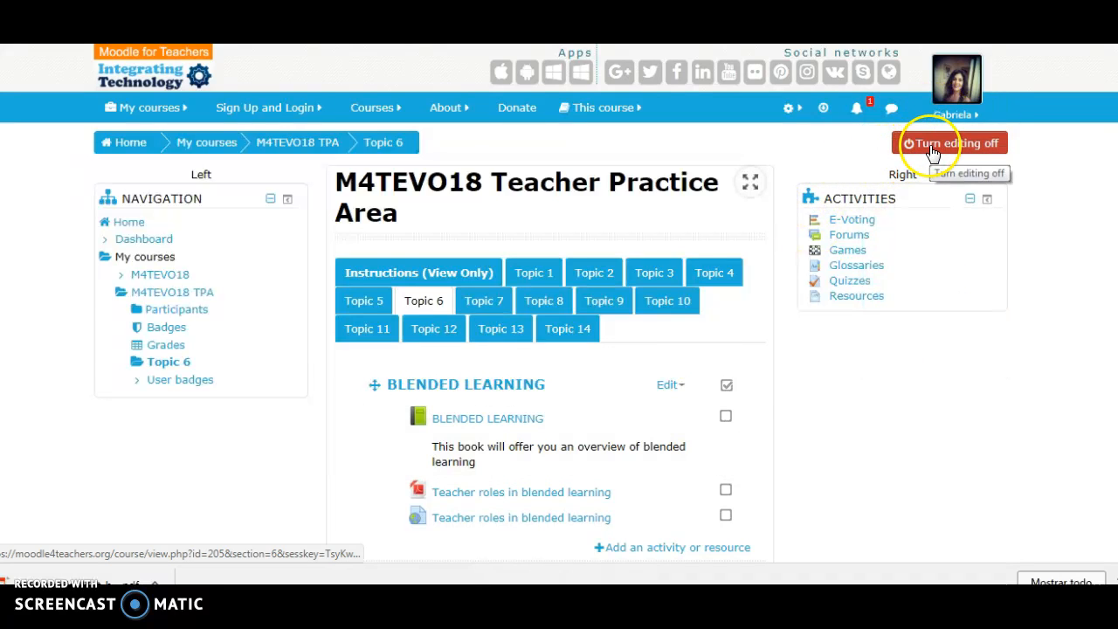